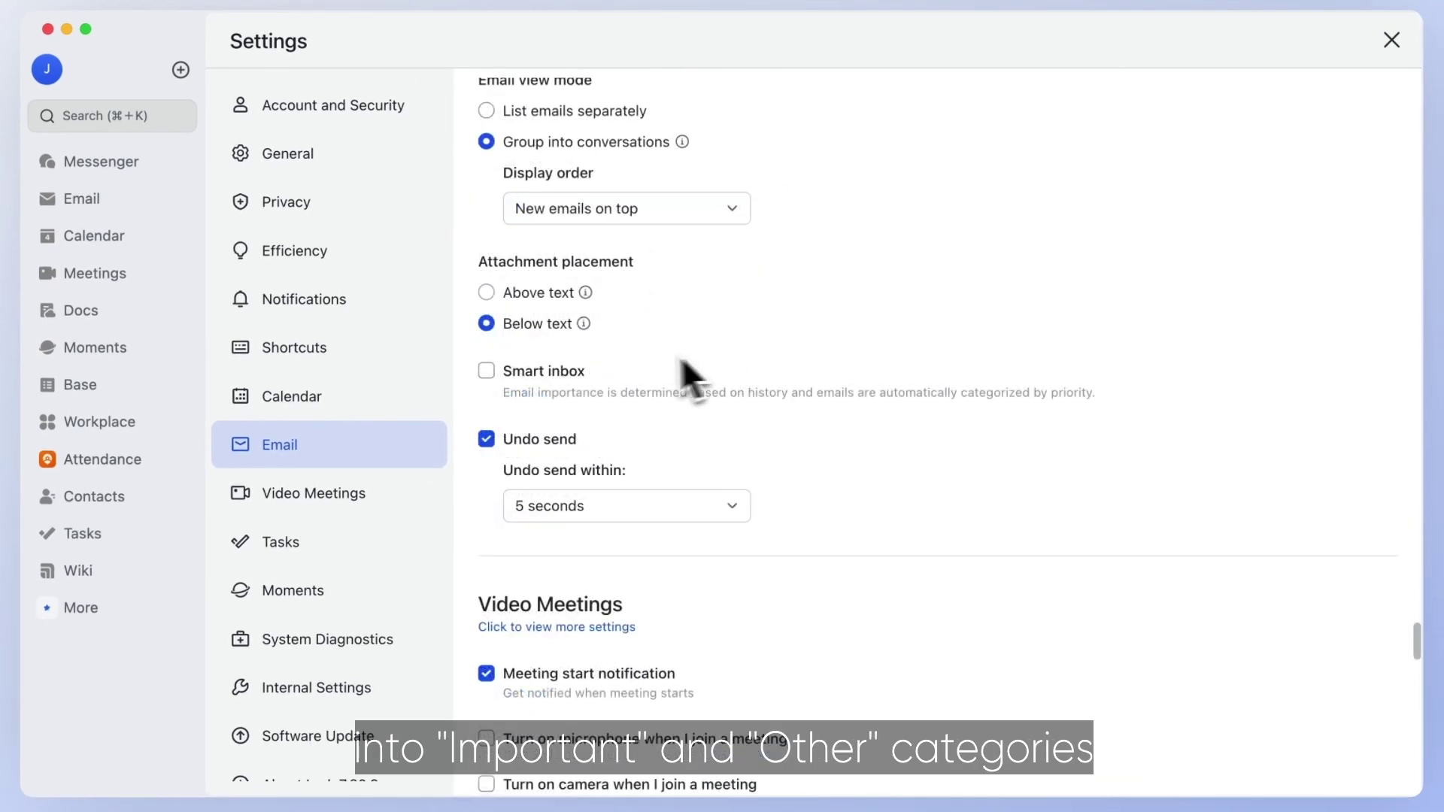
- Enable the Smart inbox option in Email settings and close the Settings window
{"action": "left_click", "coordinate": [503, 376]}
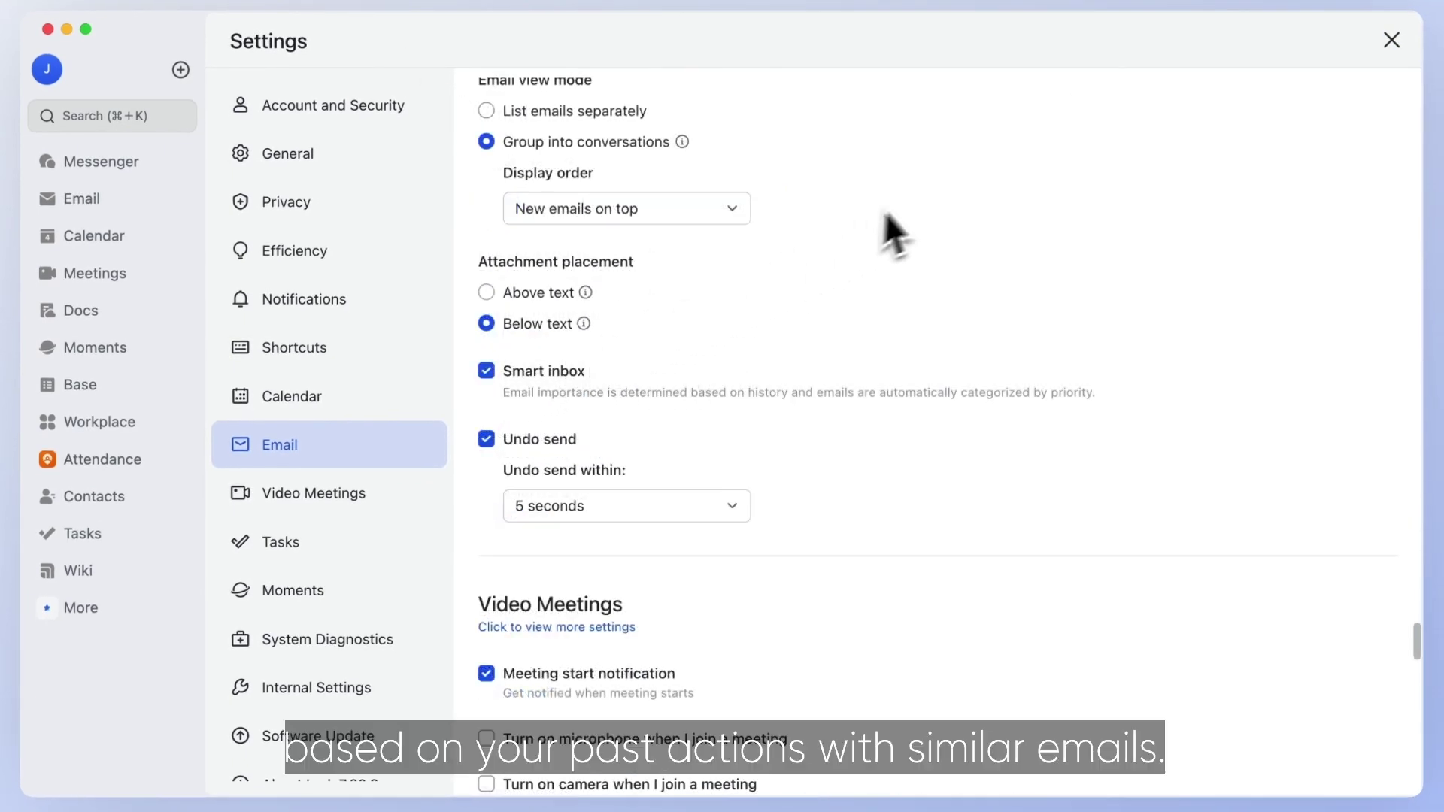
{"action": "left_click", "coordinate": [1390, 46]}
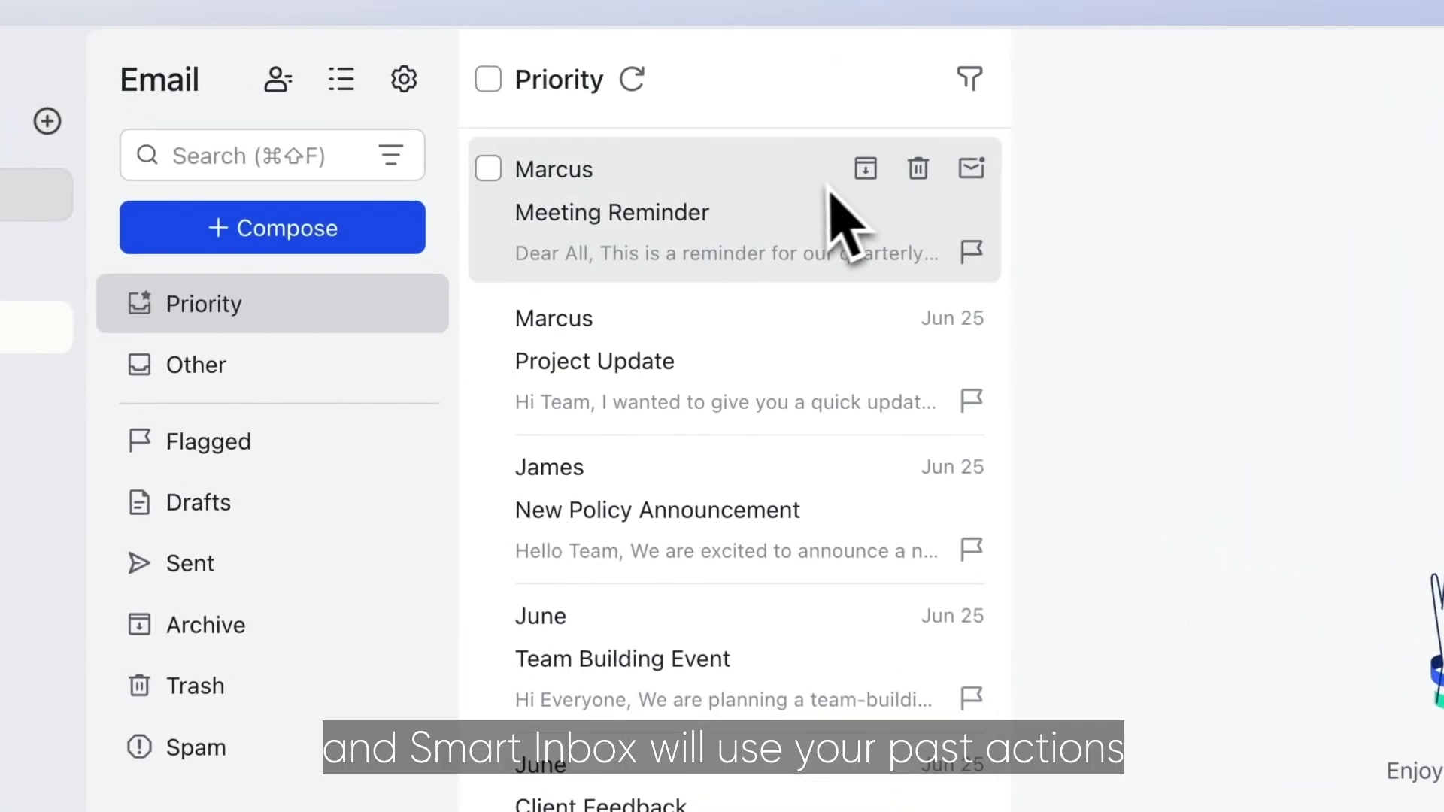
- Move Meeting Reminder and New Policy Announcement from Priority to Other, then view Other
{"action": "right_click", "coordinate": [668, 173]}
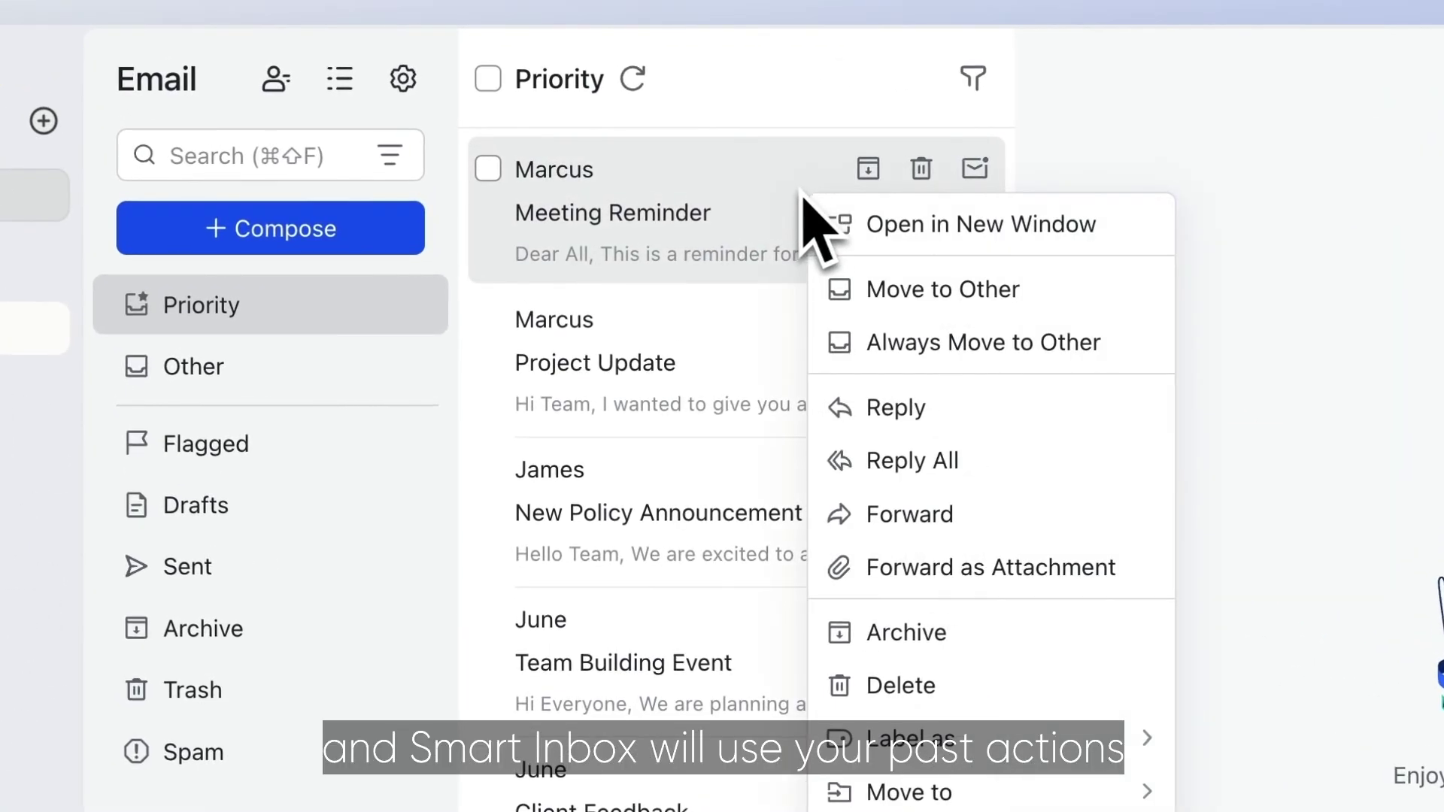
{"action": "left_click", "coordinate": [903, 290]}
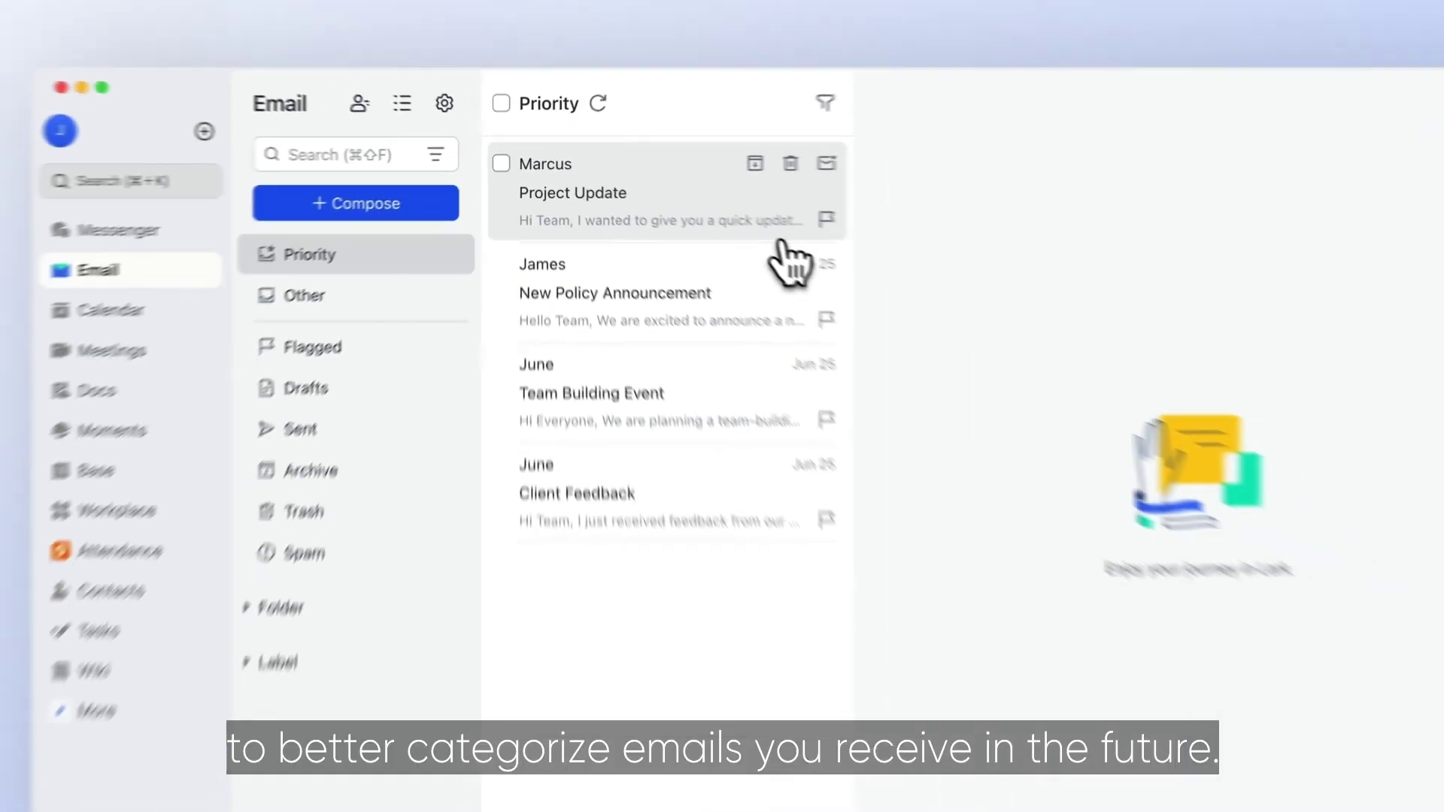
{"action": "left_click_drag", "start_coordinate": [681, 249], "coordinate": [435, 262]}
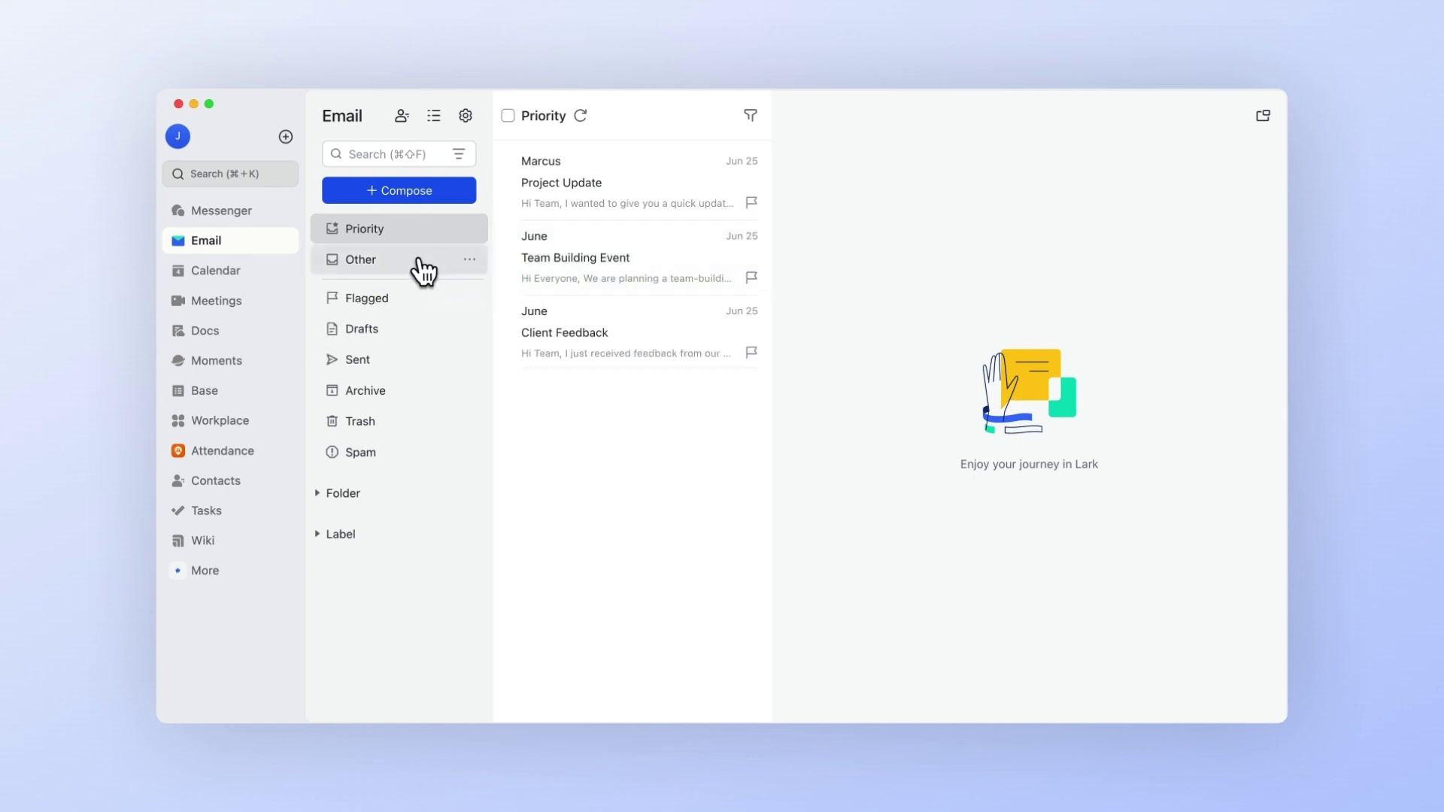
{"action": "left_click", "coordinate": [425, 272]}
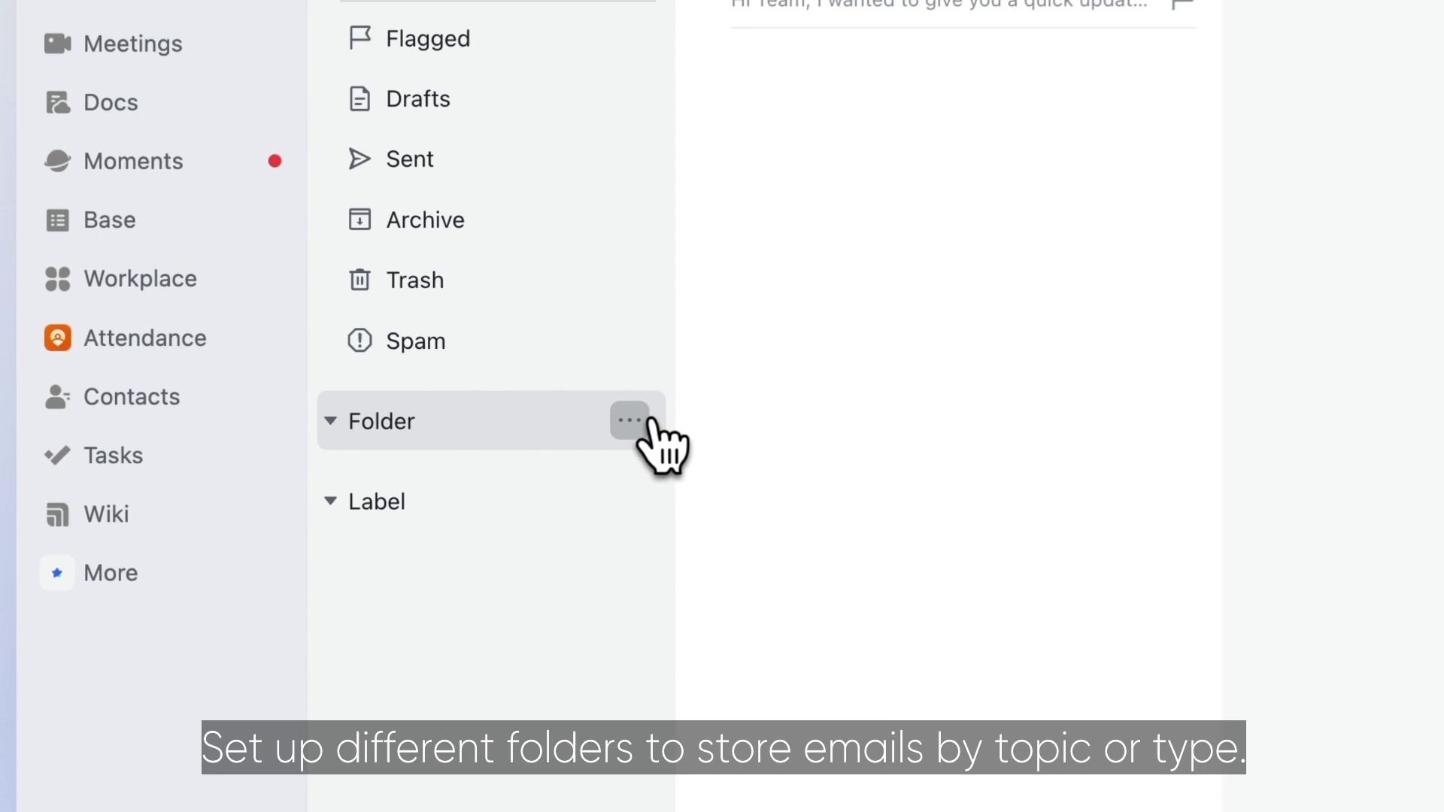
- Create two mailbox folders, 'Urgent' and 'Project A', from the Folder menu
{"action": "left_click", "coordinate": [630, 421]}
{"action": "left_click", "coordinate": [677, 469]}
{"action": "type", "text": "Urgent"}
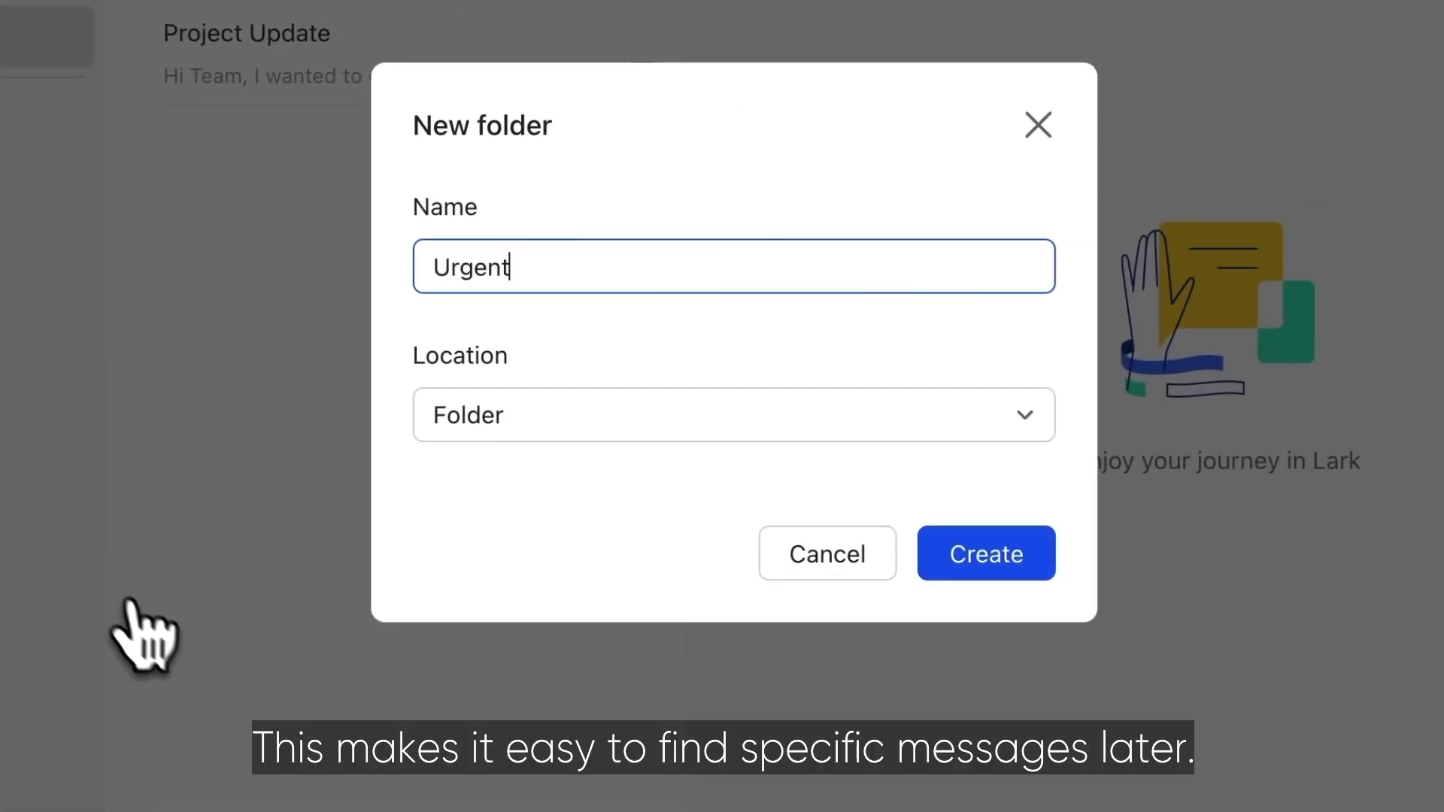
{"action": "left_click", "coordinate": [986, 553]}
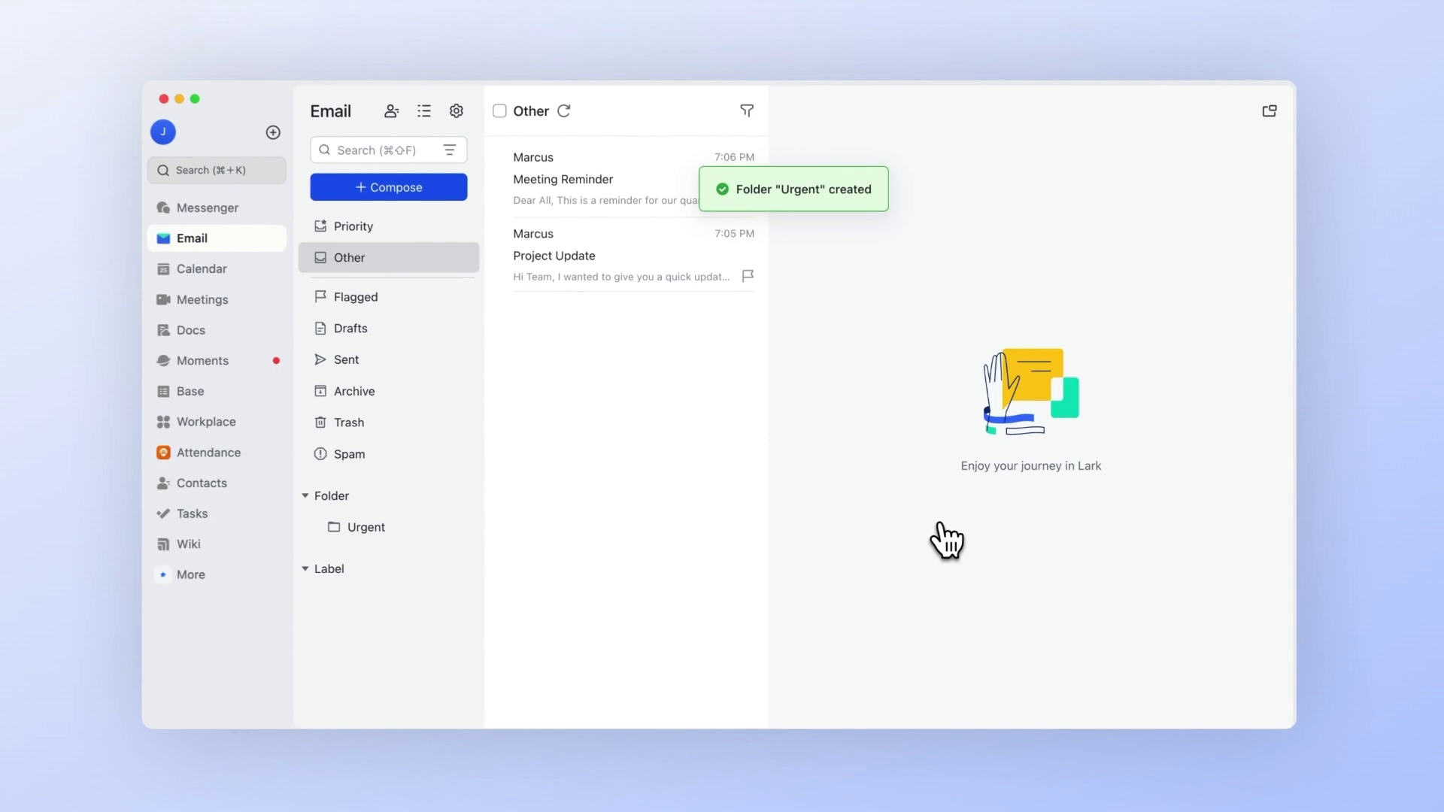
{"action": "left_click", "coordinate": [475, 496]}
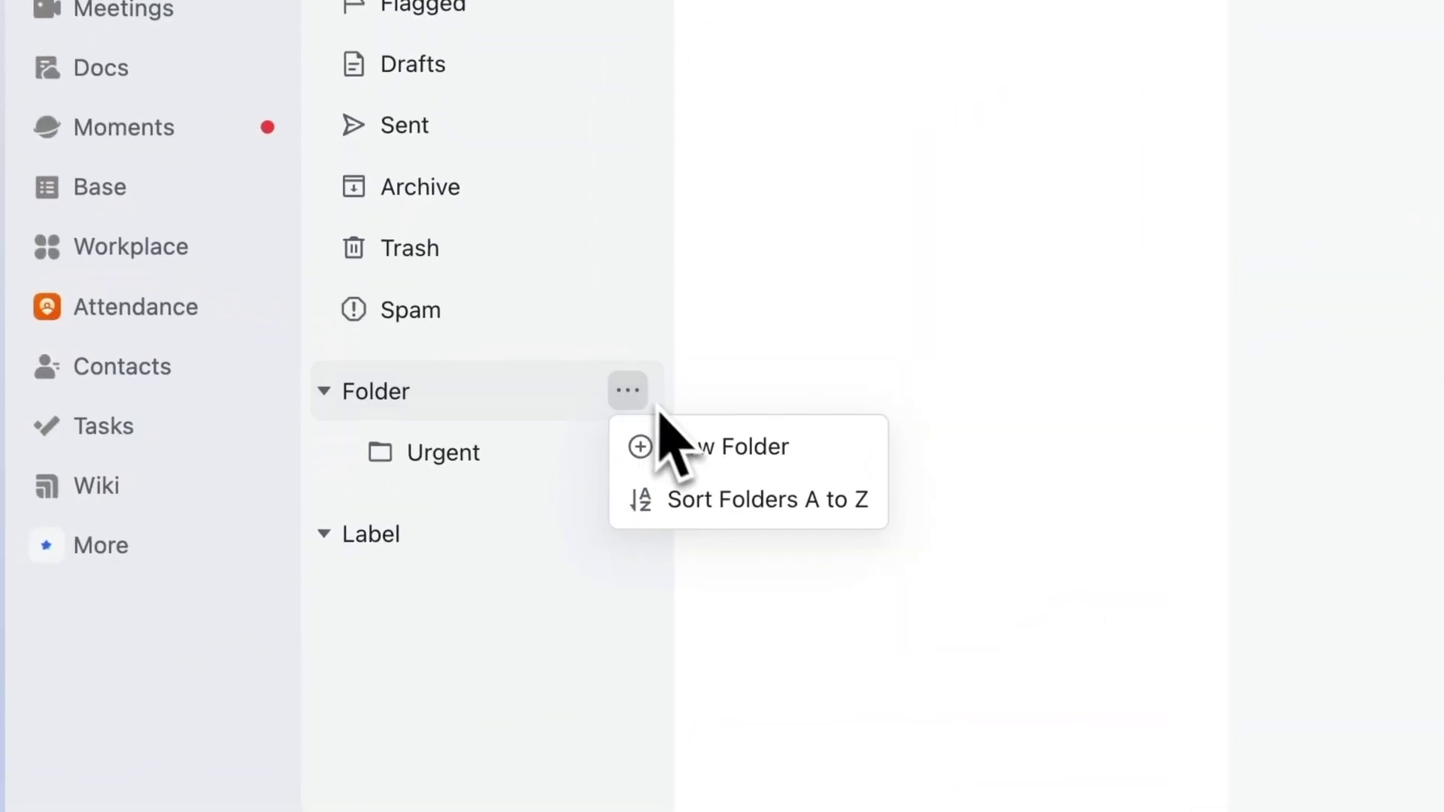
{"action": "left_click", "coordinate": [510, 519]}
{"action": "type", "text": "Project A"}
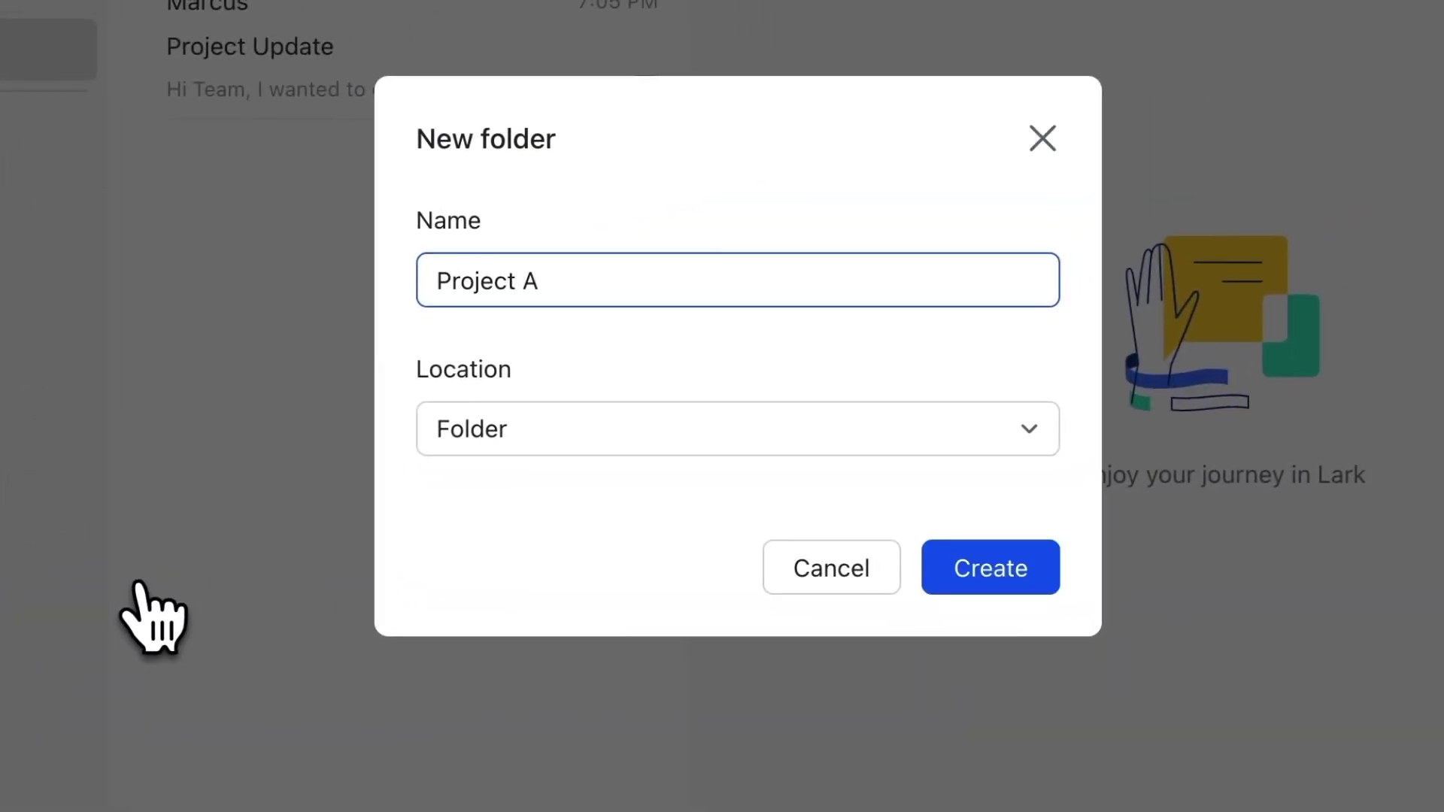
{"action": "left_click", "coordinate": [956, 576]}
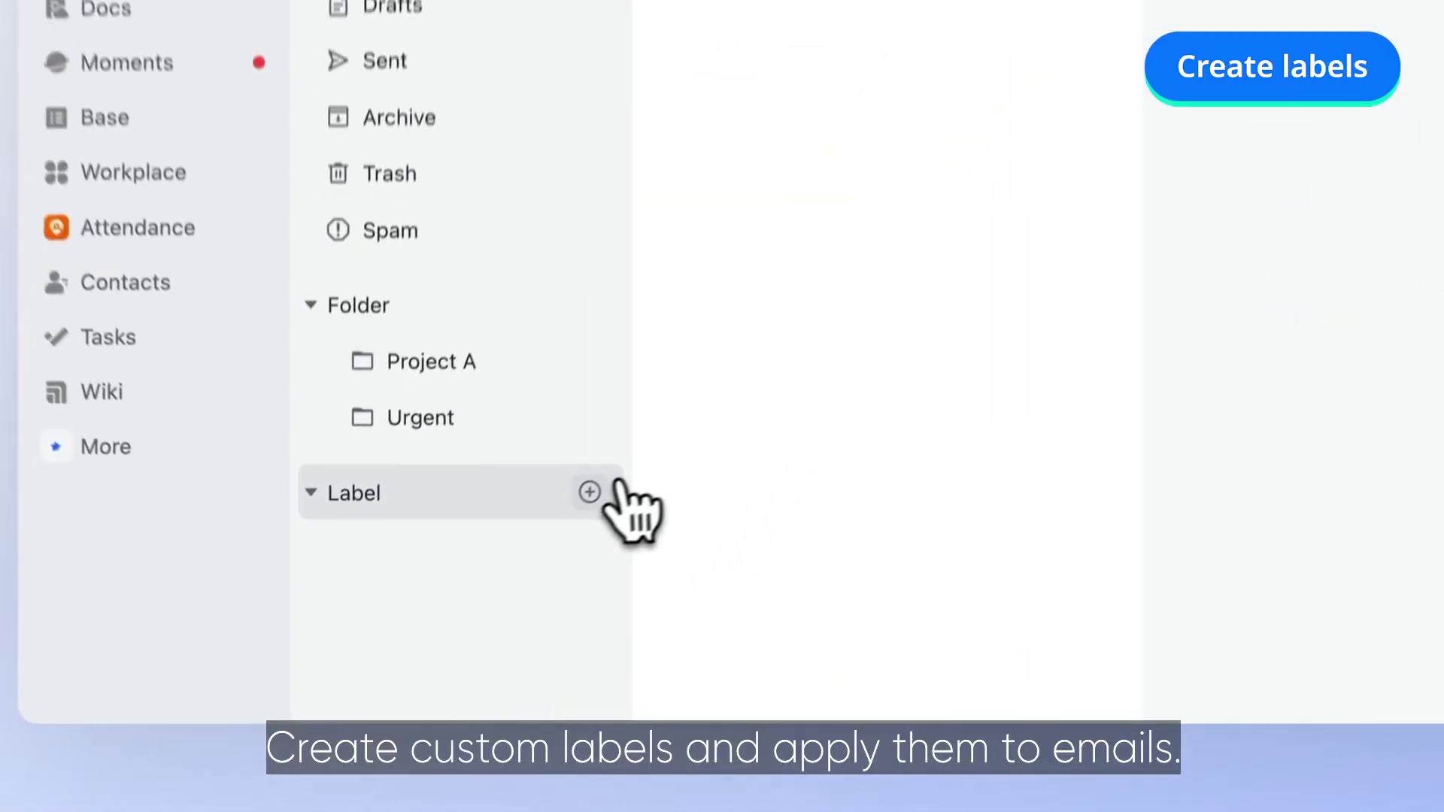
- Create a light-blue label named 'Reference'
{"action": "left_click", "coordinate": [471, 598]}
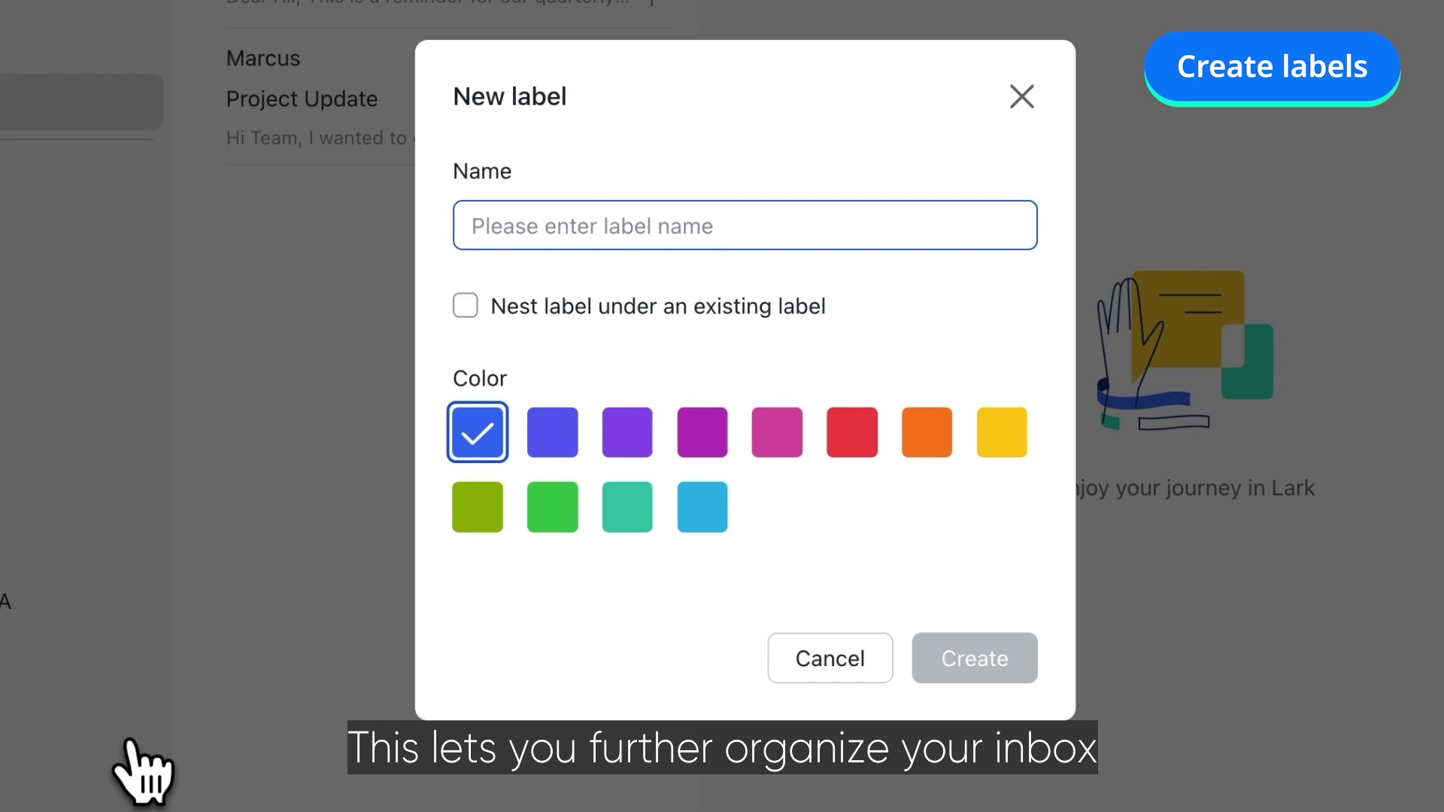
{"action": "type", "text": "Reference"}
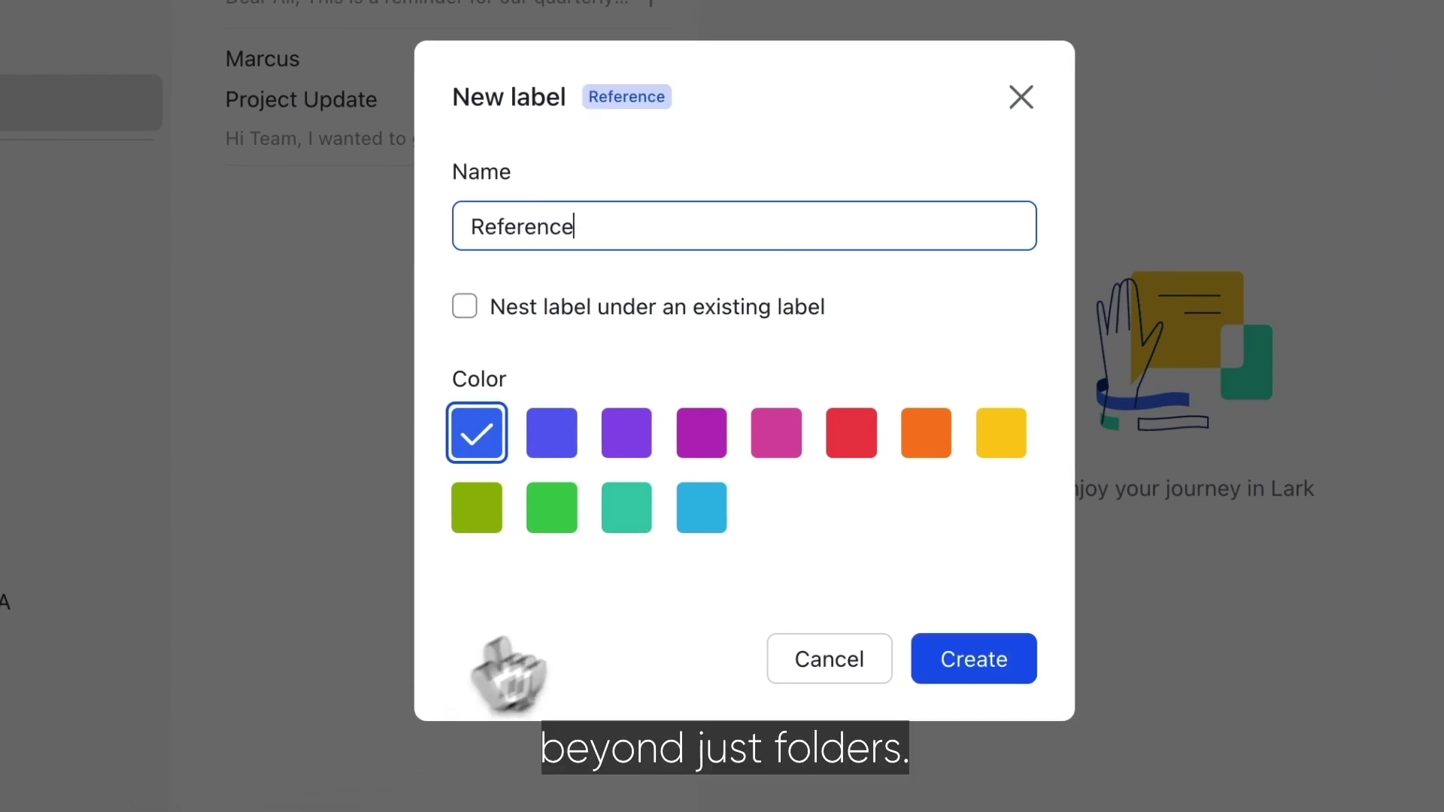
{"action": "left_click", "coordinate": [702, 509]}
{"action": "left_click", "coordinate": [942, 643]}
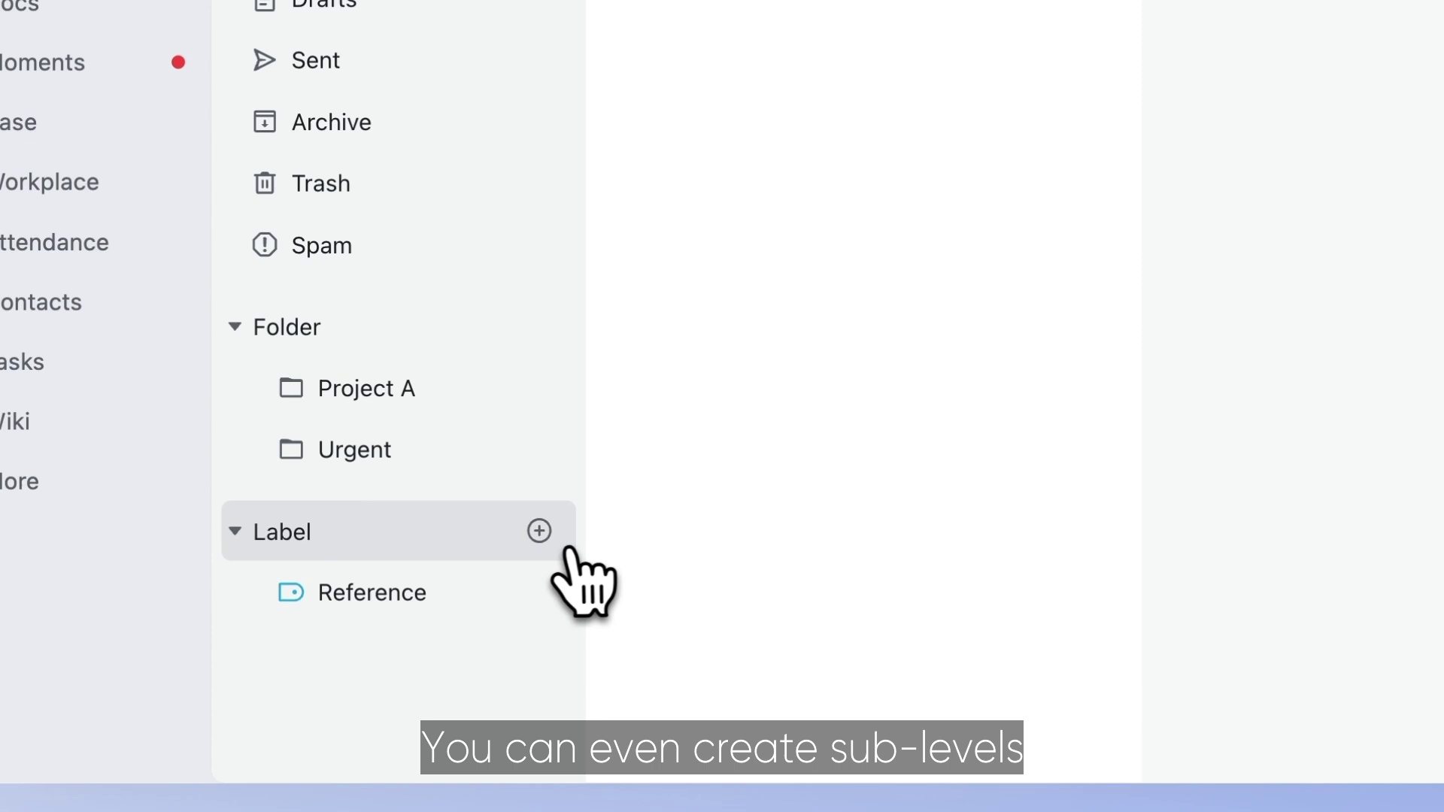
- Create a purple 'Project A' label nested under Reference
{"action": "left_click", "coordinate": [541, 532]}
{"action": "type", "text": "Pr"}
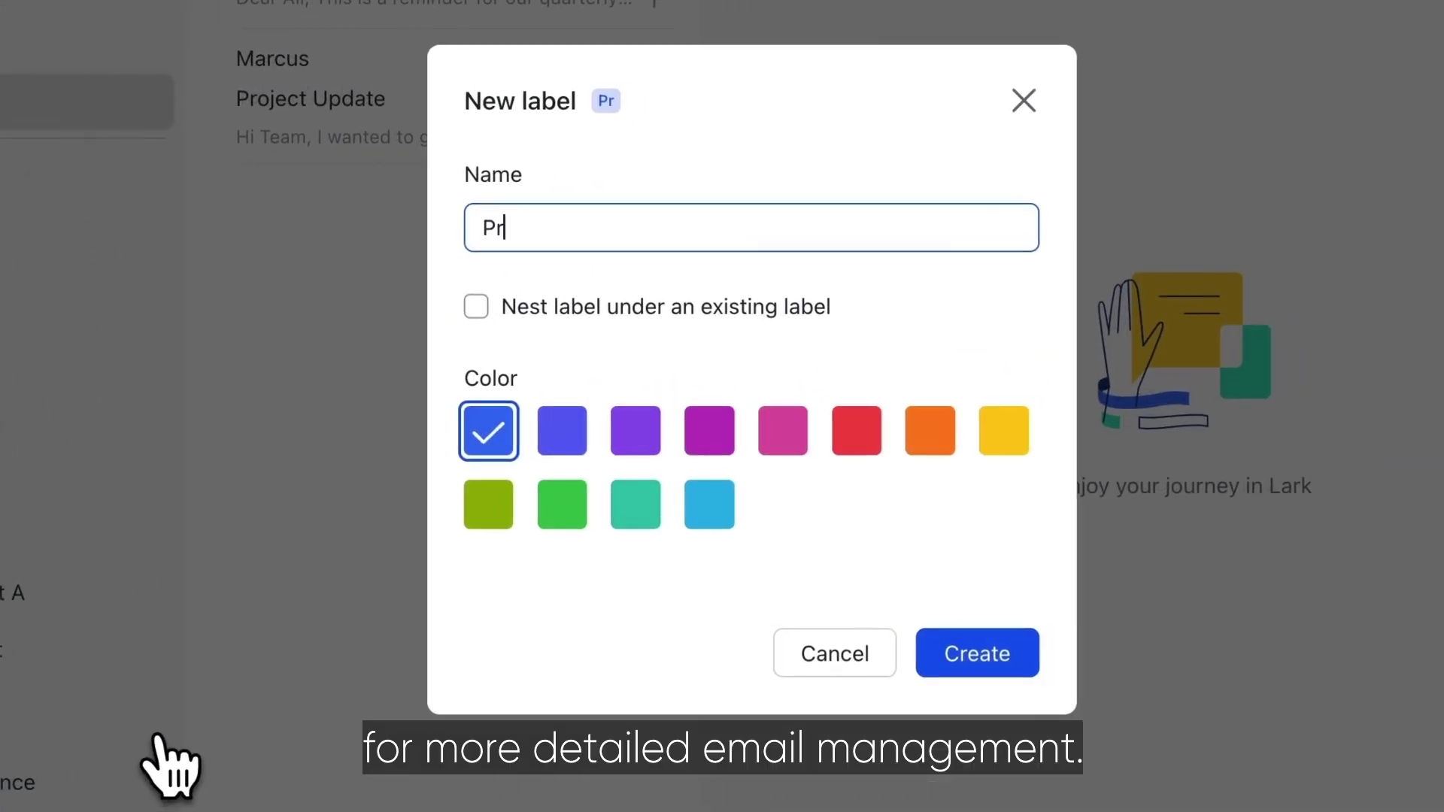
{"action": "type", "text": "oject A"}
{"action": "left_click", "coordinate": [556, 315]}
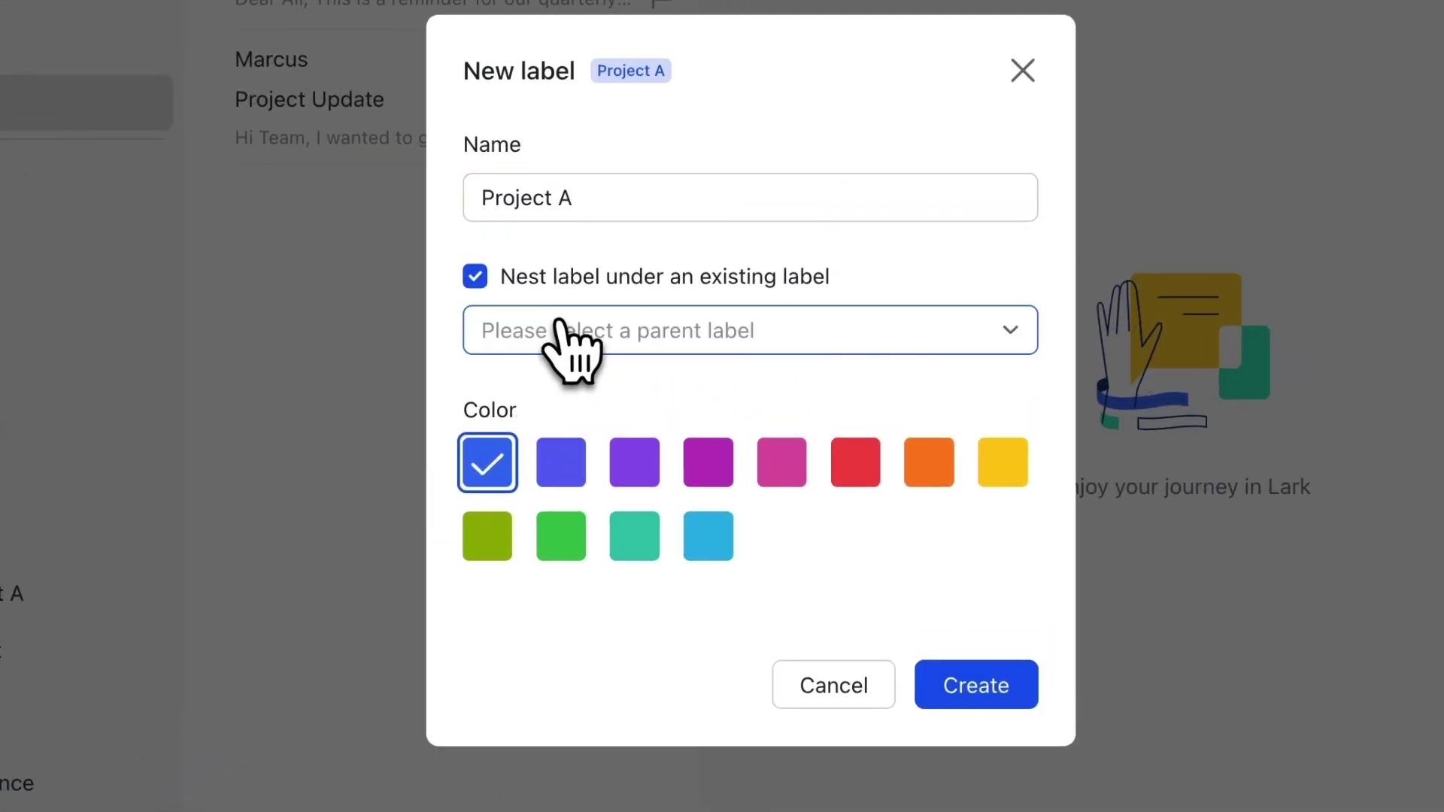
{"action": "left_click", "coordinate": [590, 375]}
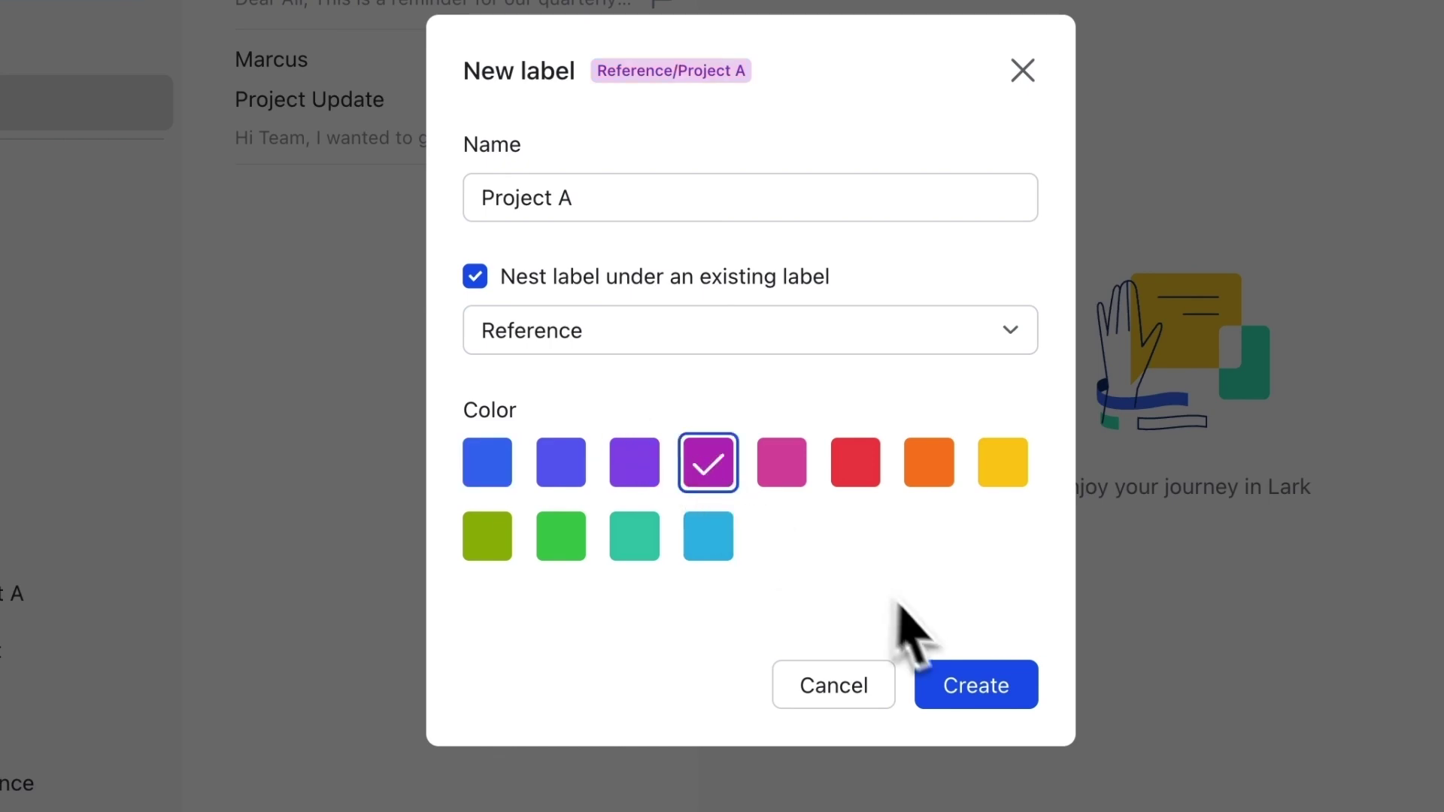
{"action": "left_click", "coordinate": [972, 685]}
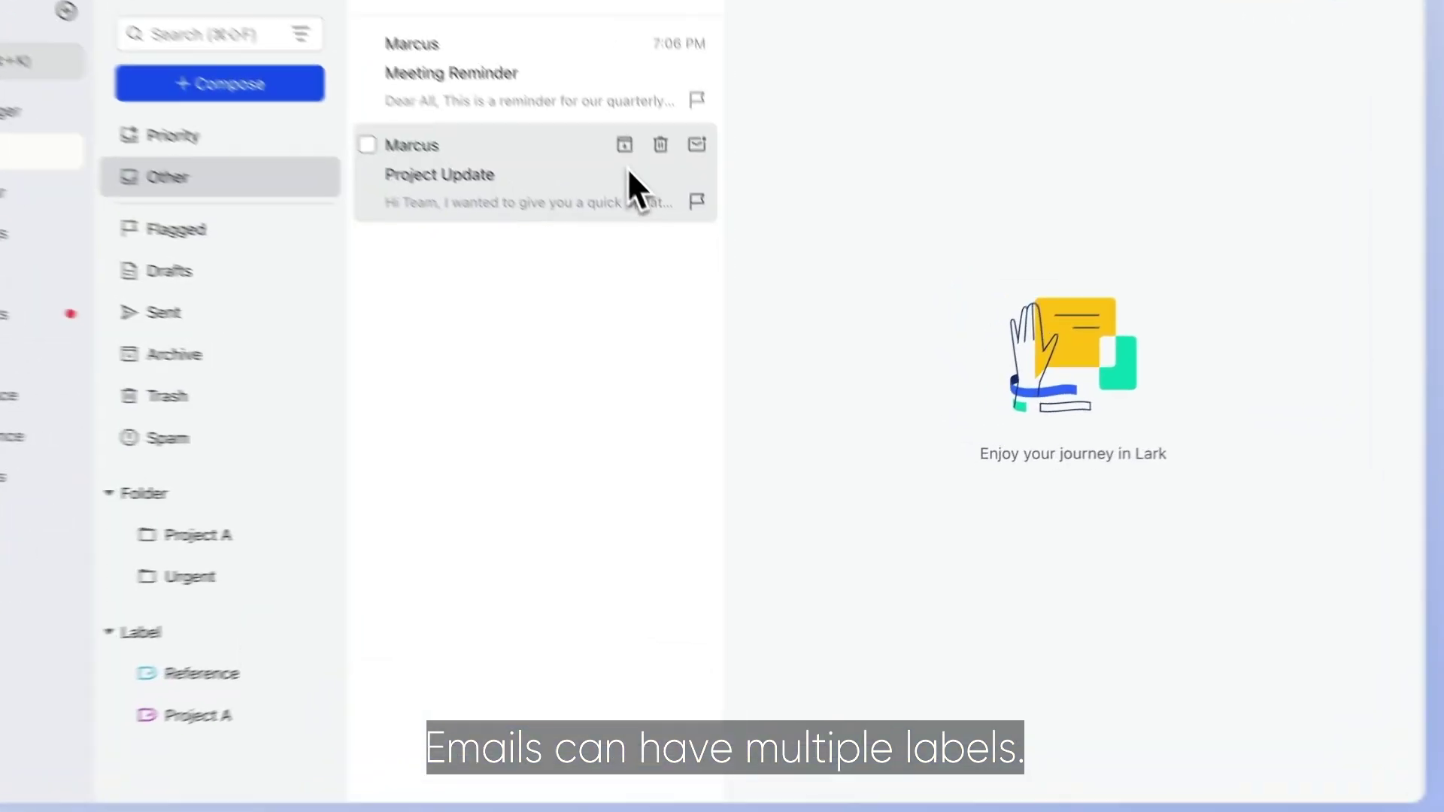
- Apply the Reference and Project A labels to Marcus's Project Update email
{"action": "right_click", "coordinate": [700, 270]}
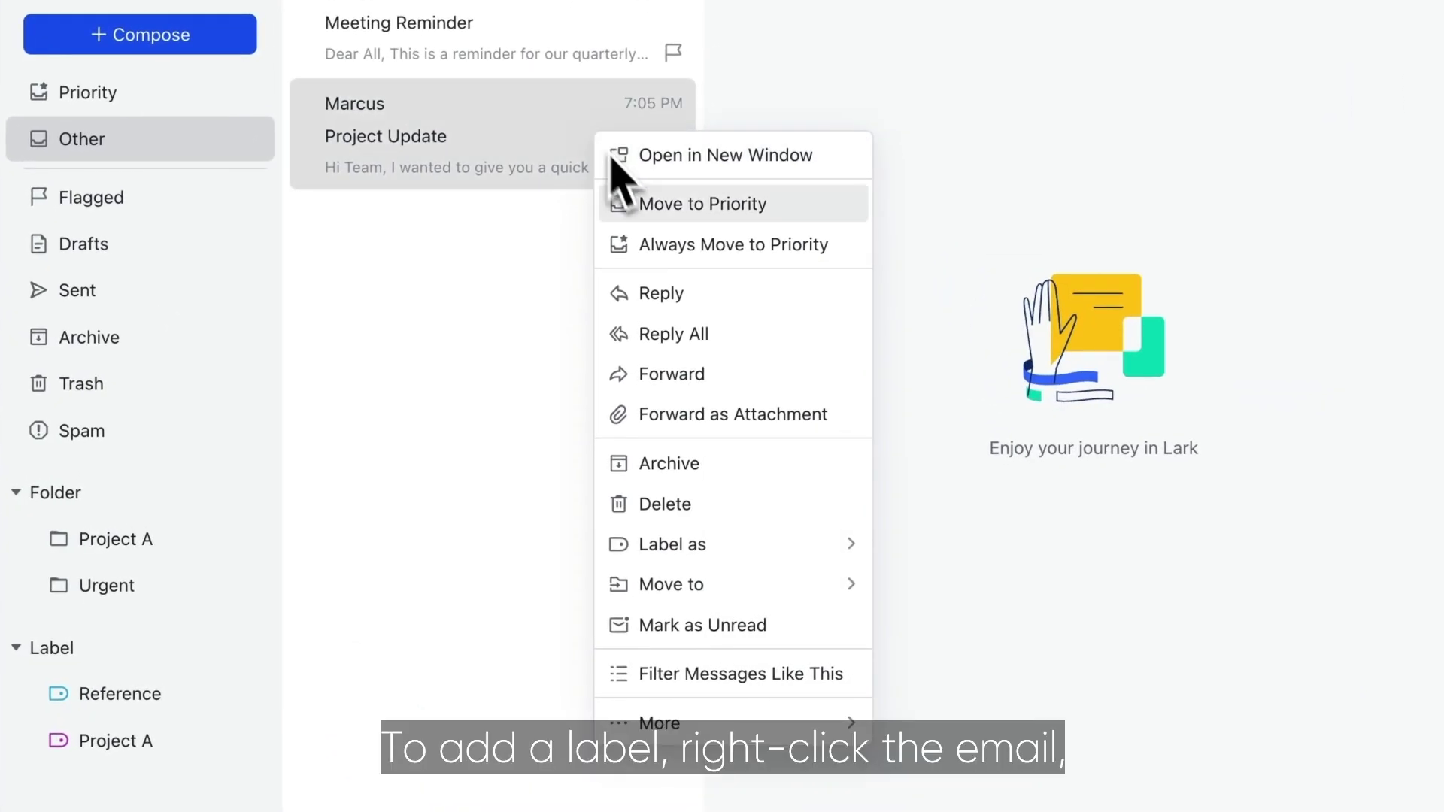
{"action": "left_click", "coordinate": [750, 548]}
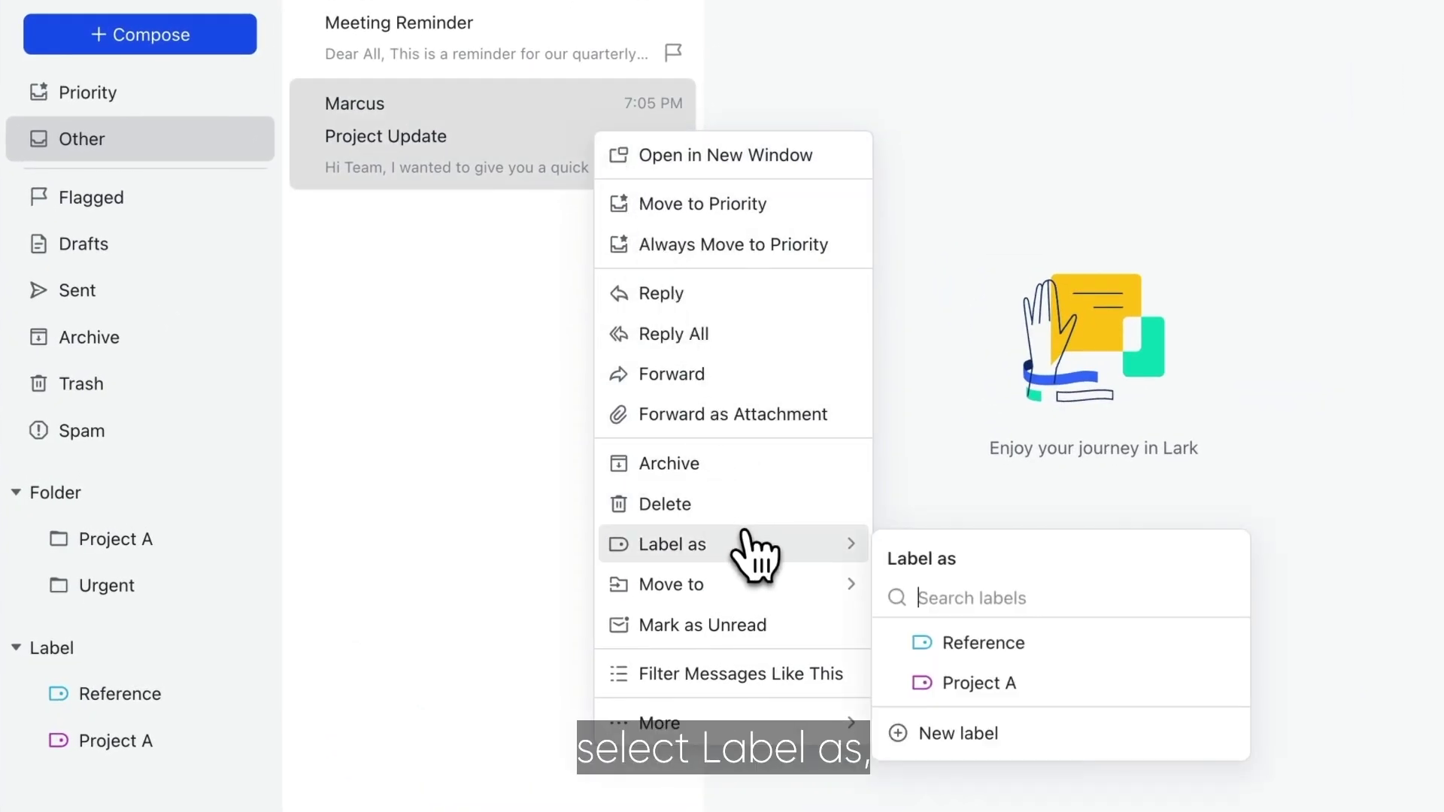
{"action": "left_click", "coordinate": [967, 646]}
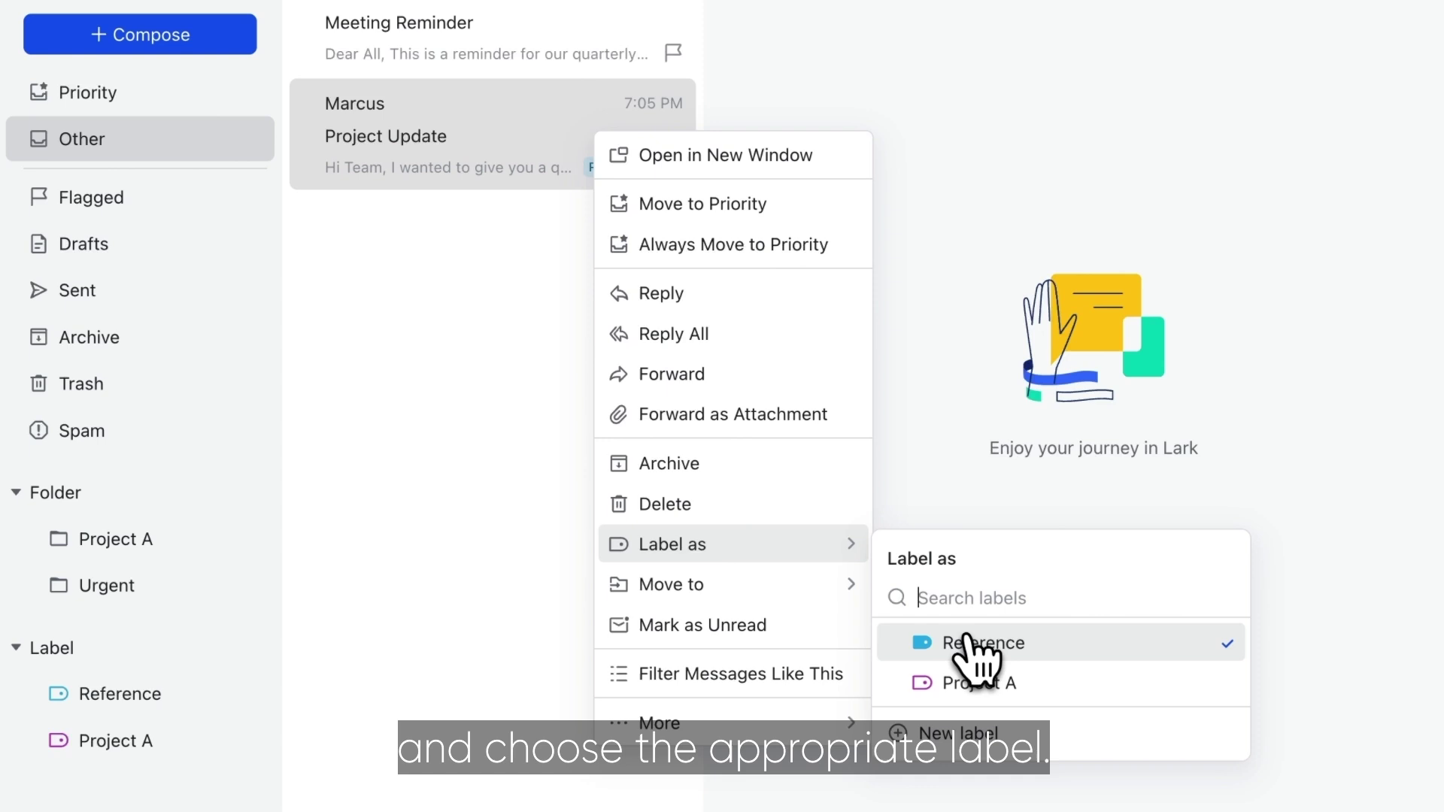
{"action": "left_click", "coordinate": [990, 677]}
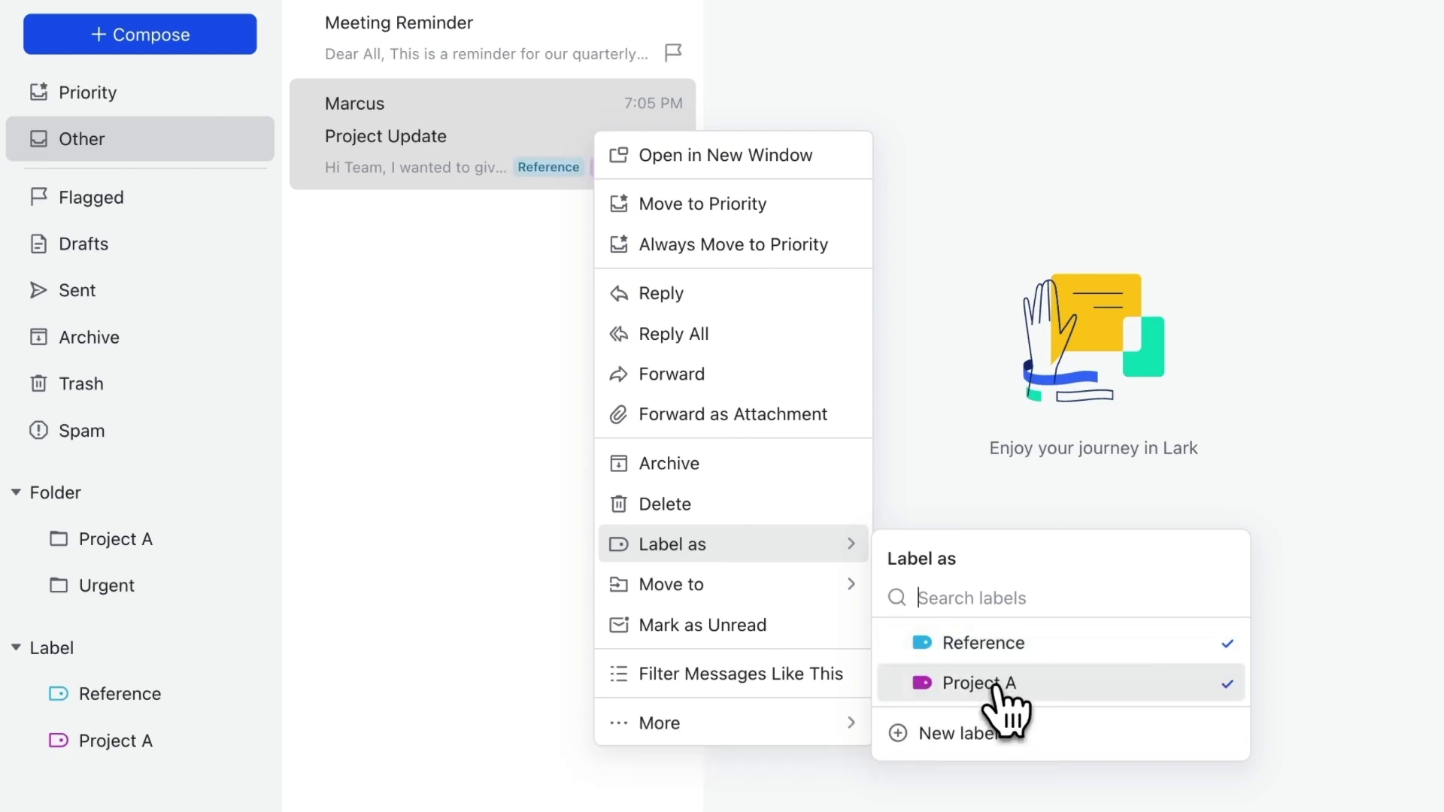
{"action": "left_click", "coordinate": [1326, 713]}
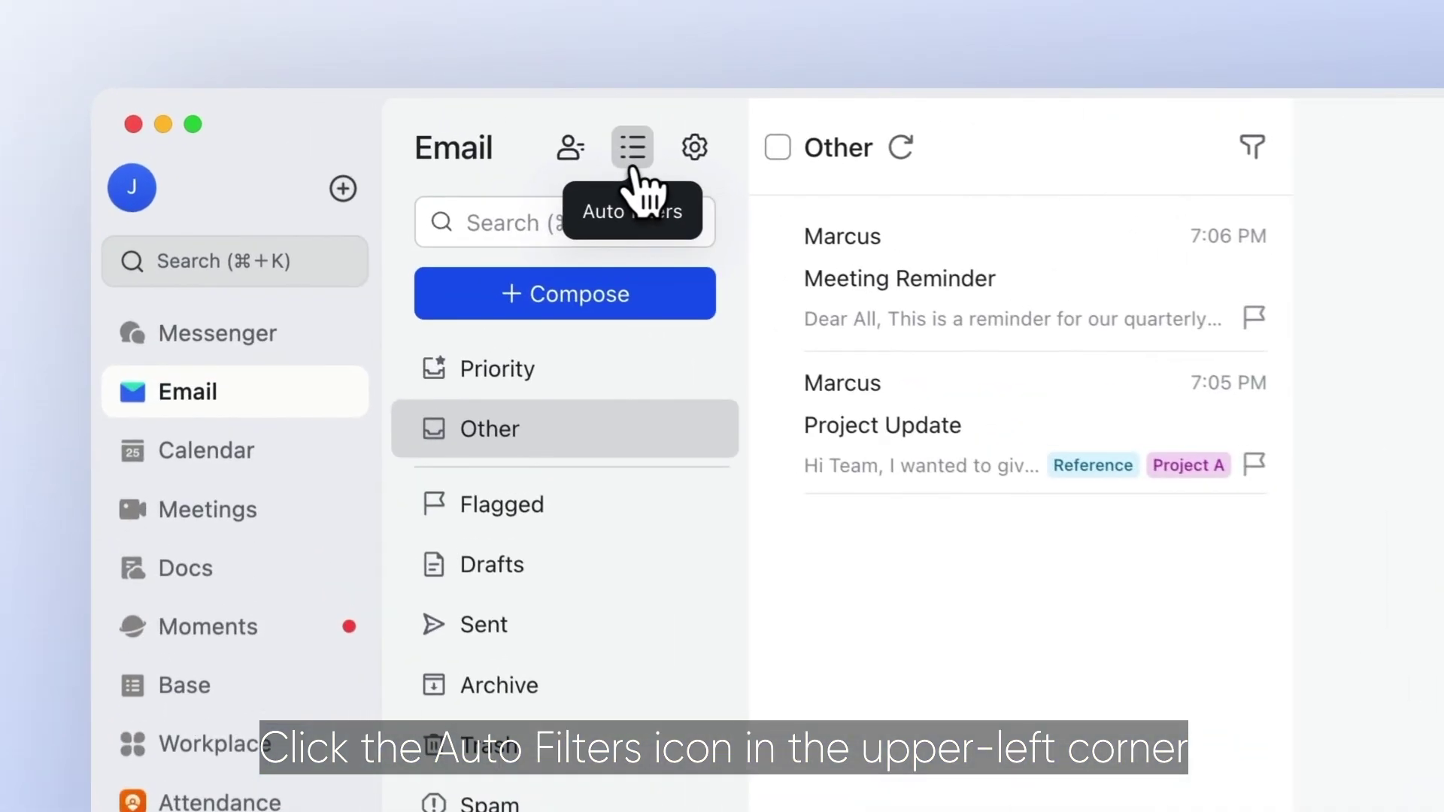
- Start a new auto filter with the condition Sender contains 'zoe'
{"action": "left_click", "coordinate": [431, 119]}
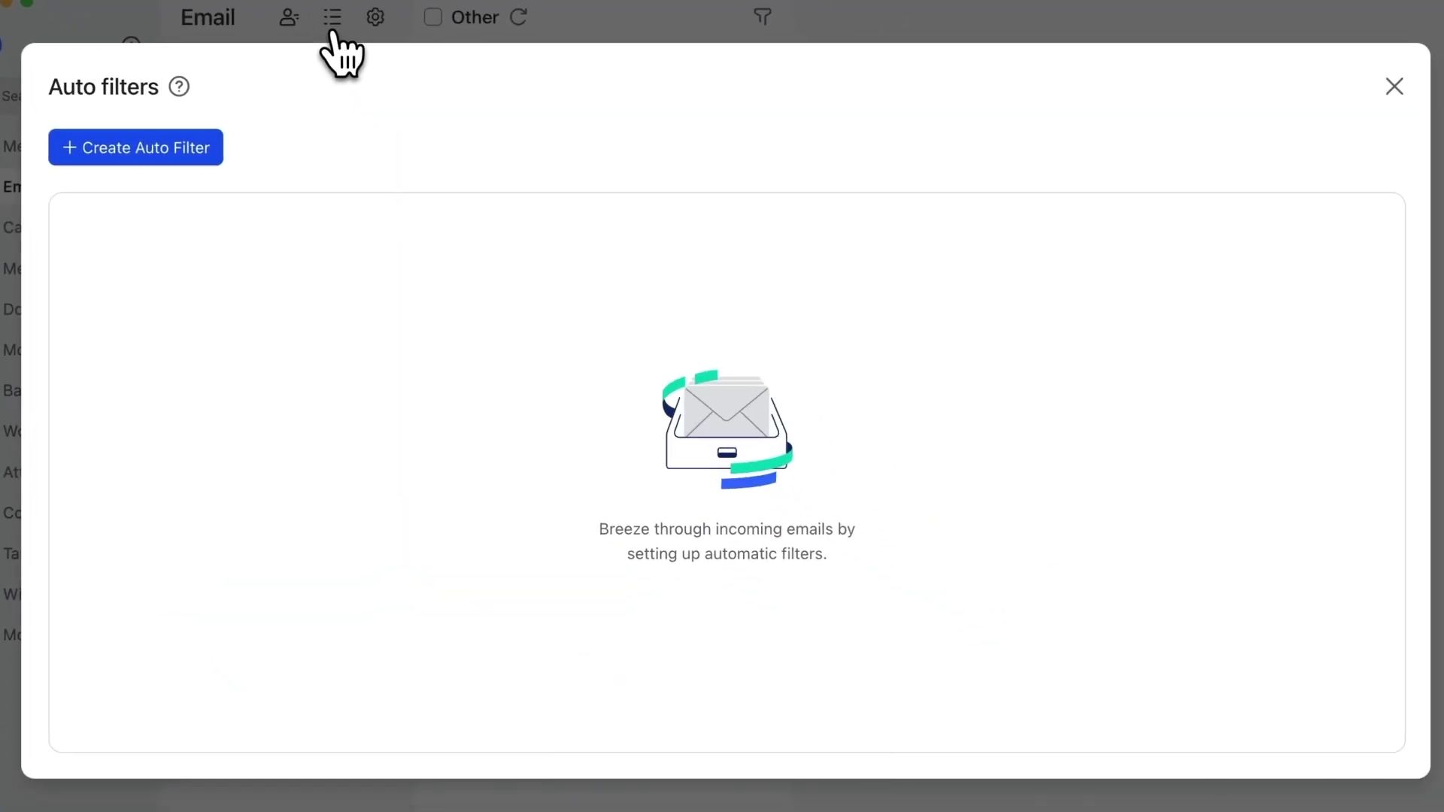
{"action": "left_click", "coordinate": [198, 152]}
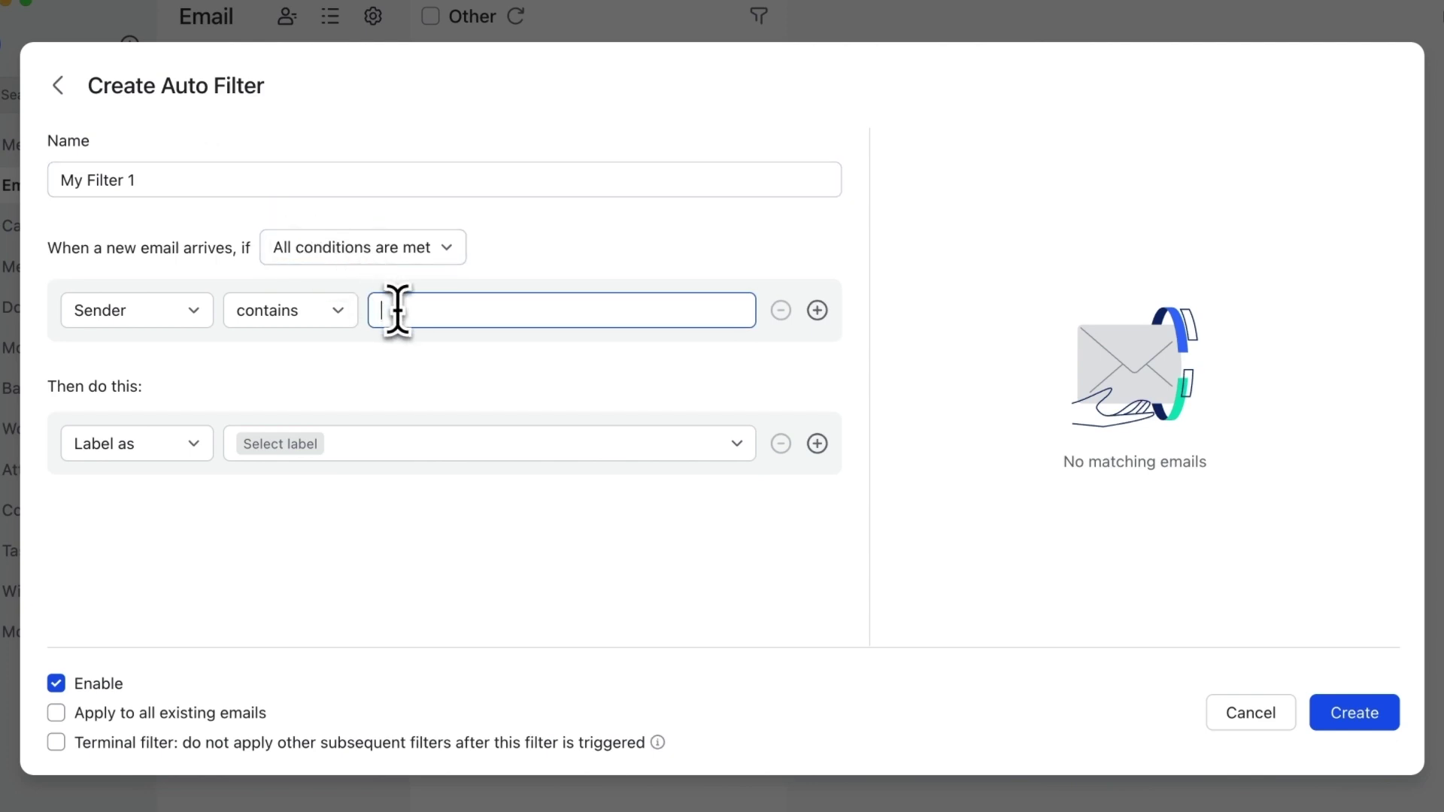
{"action": "type", "text": "zoe"}
{"action": "left_click", "coordinate": [403, 452]}
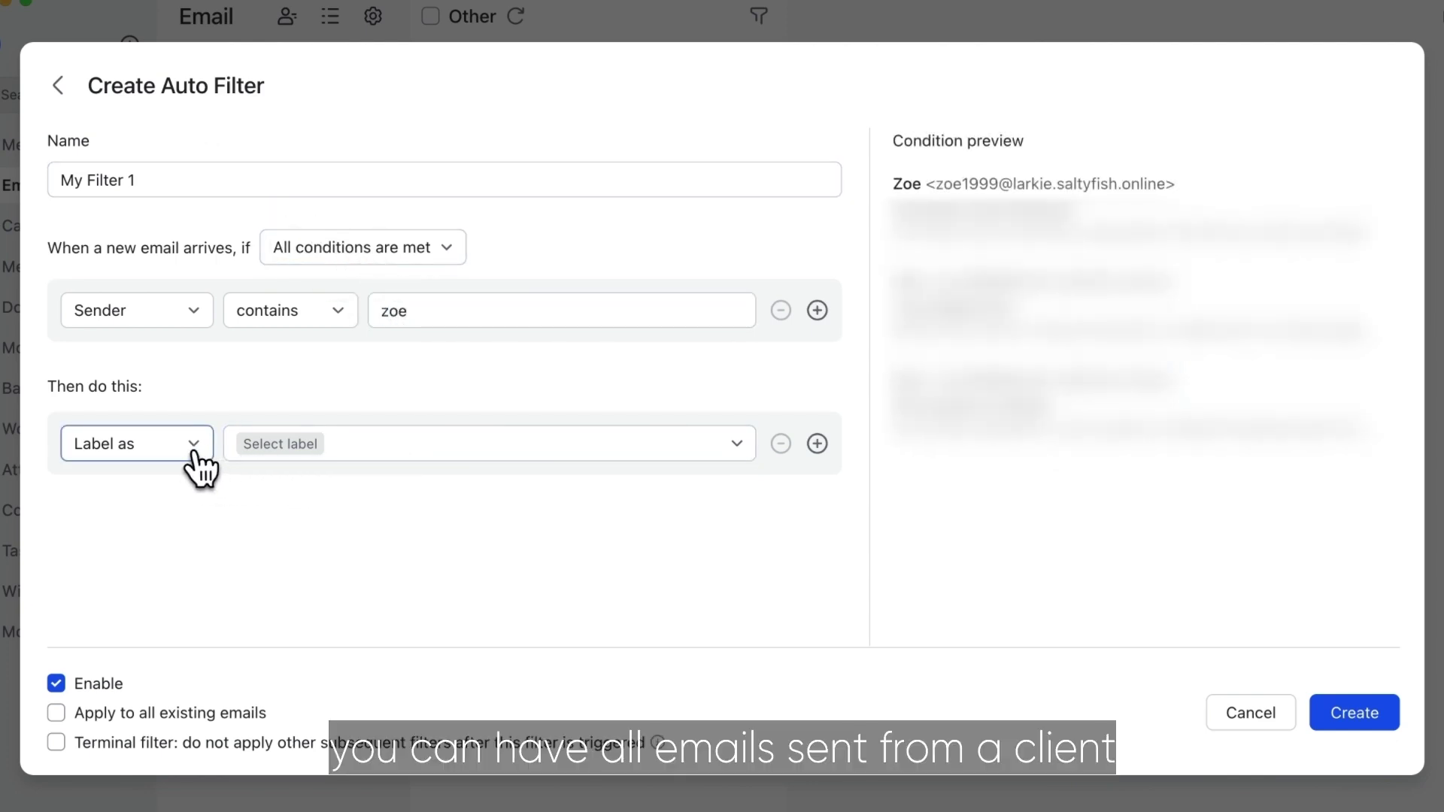
- Set the filter action to move matching mail to the Project A folder
{"action": "left_click", "coordinate": [194, 460]}
{"action": "scroll", "coordinate": [226, 632], "scroll_direction": "down", "scroll_amount": 2}
{"action": "left_click", "coordinate": [214, 649]}
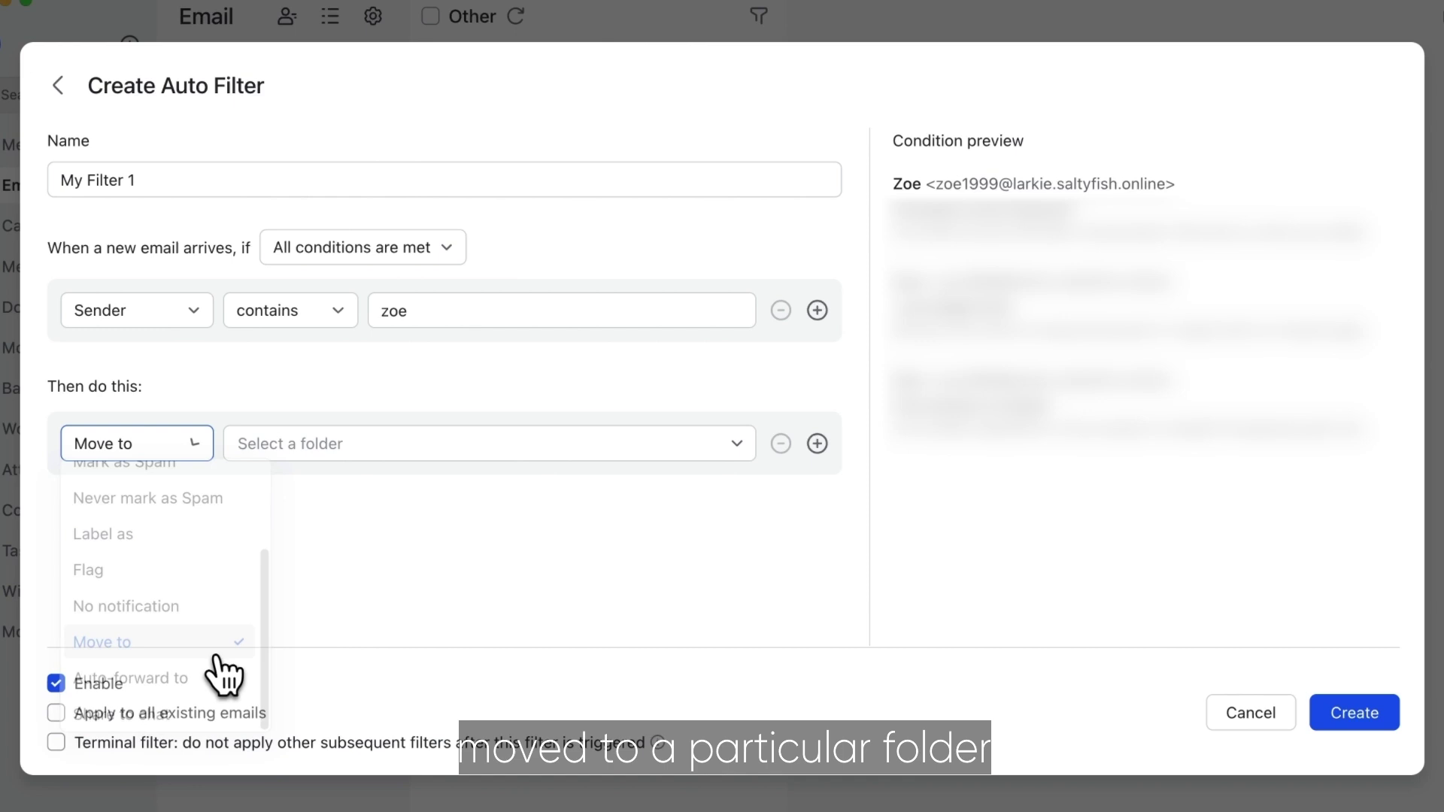
{"action": "left_click", "coordinate": [488, 451]}
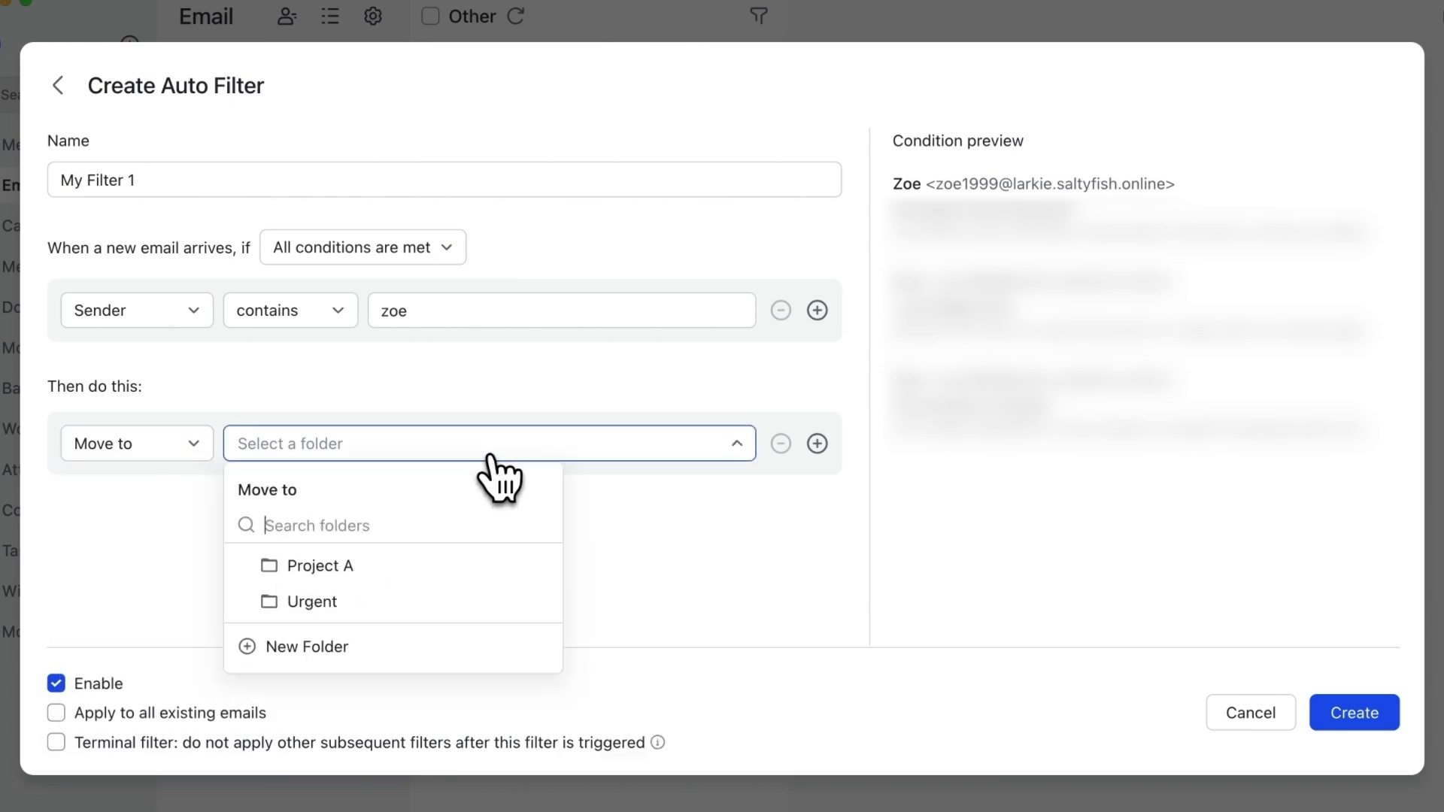
{"action": "left_click", "coordinate": [429, 567]}
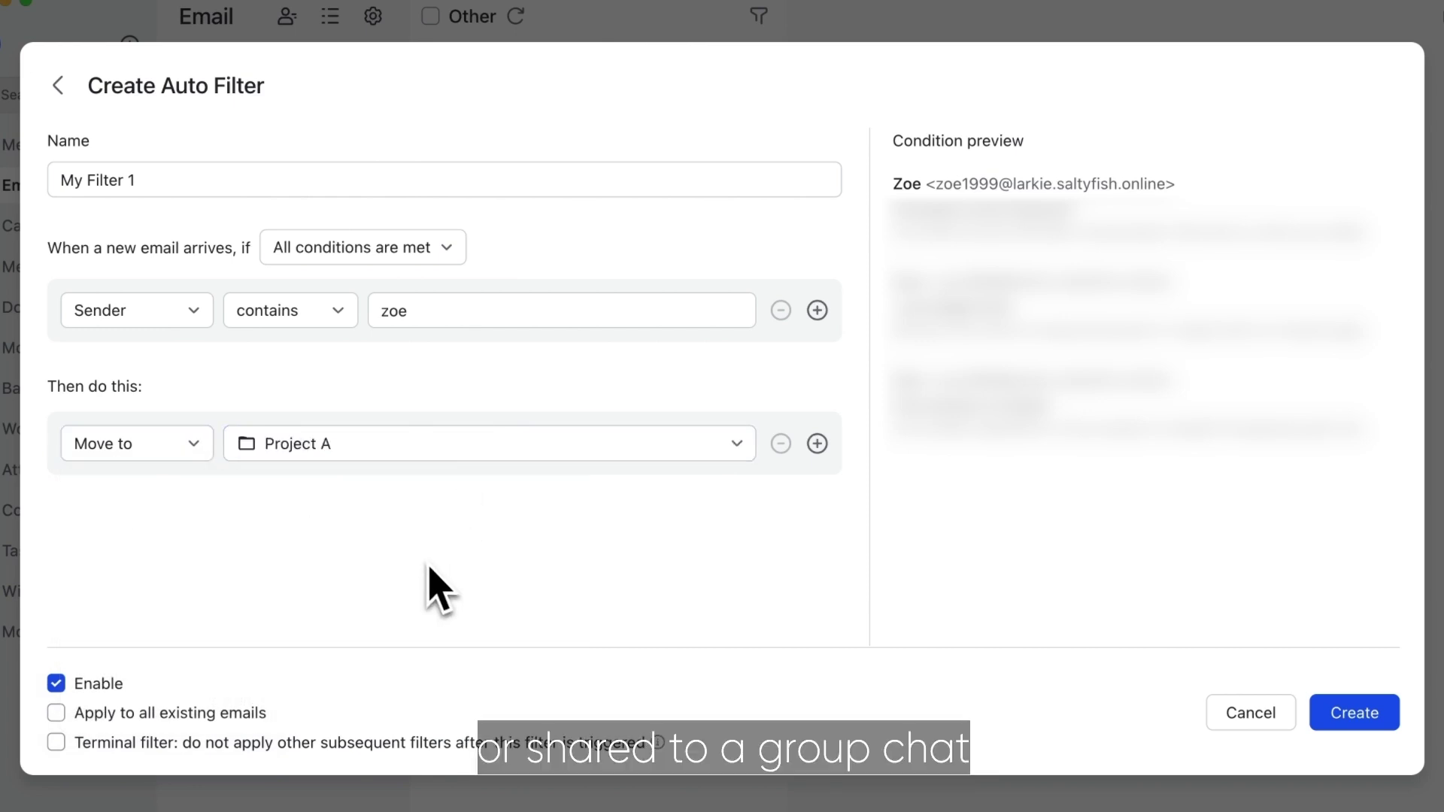
- Change the action to share mail to the Project A chat and save the filter
{"action": "left_click", "coordinate": [198, 451]}
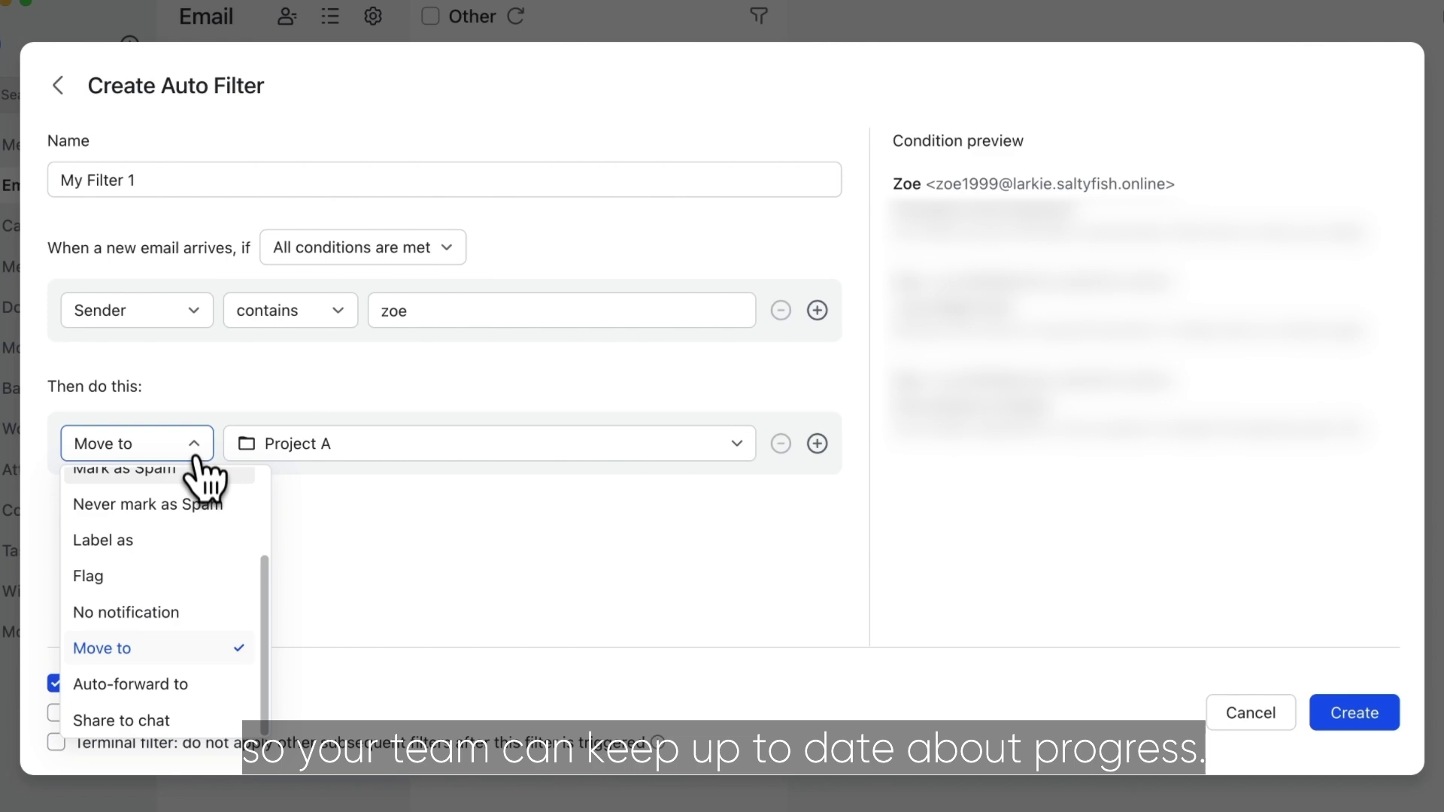
{"action": "left_click", "coordinate": [198, 724]}
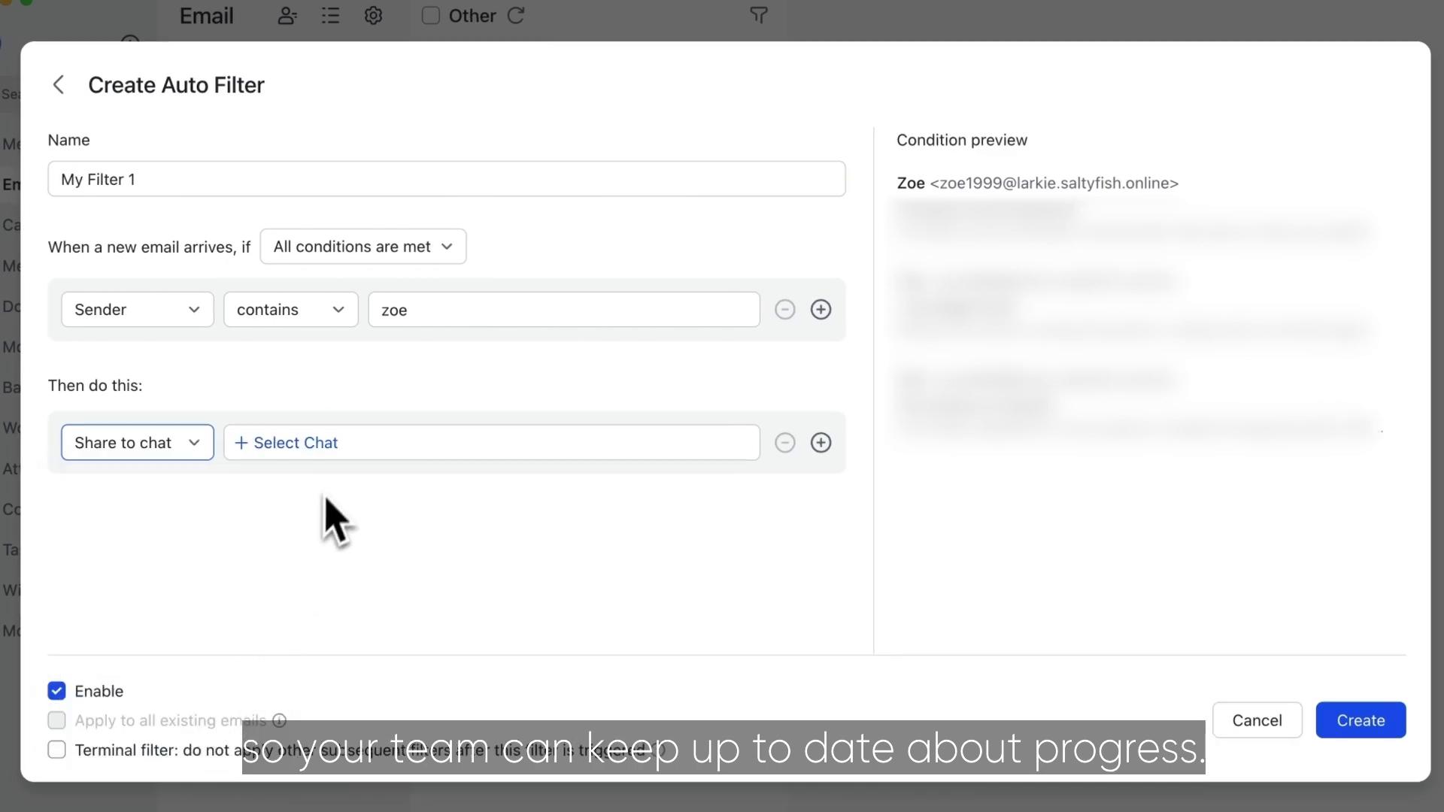
{"action": "left_click", "coordinate": [296, 442]}
{"action": "left_click", "coordinate": [412, 340]}
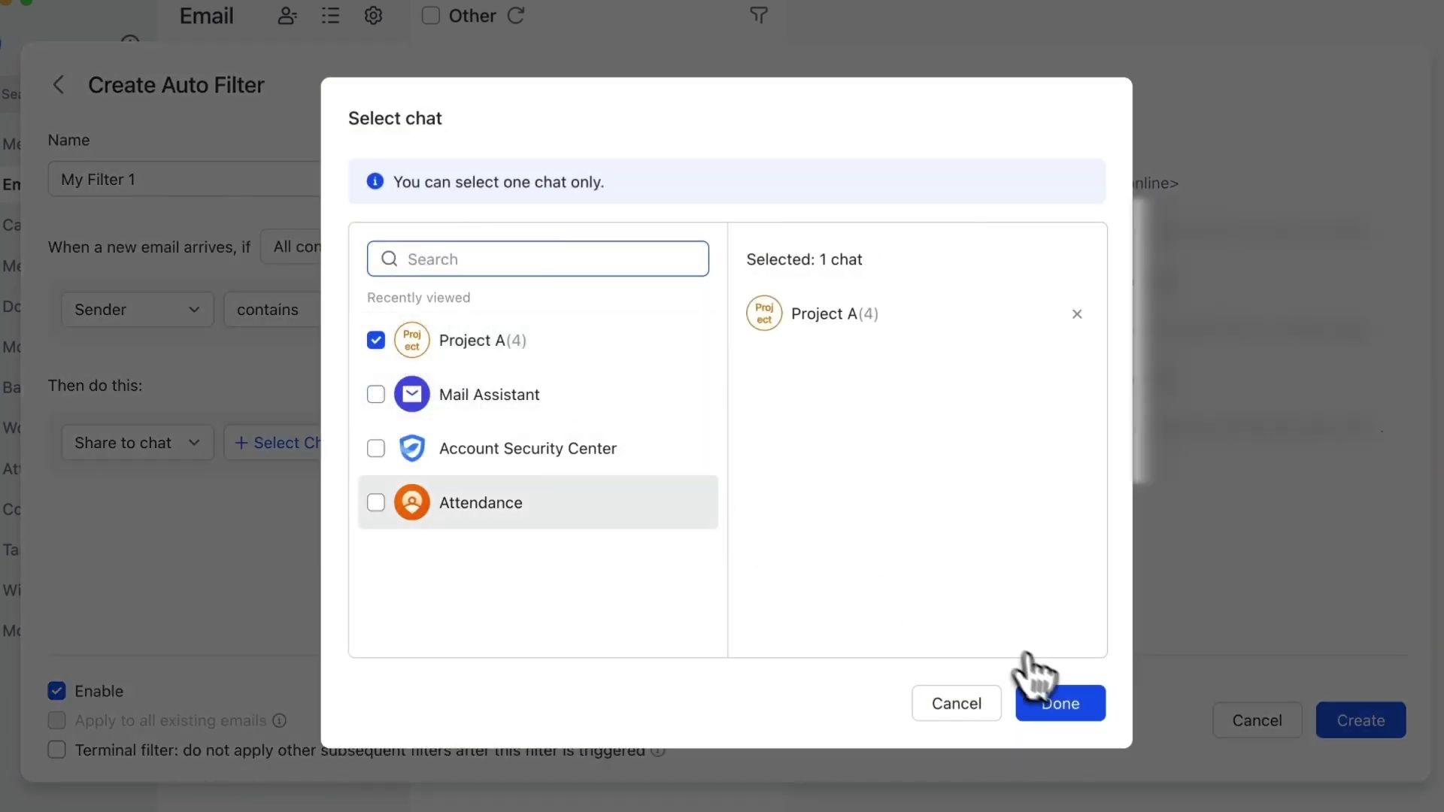
{"action": "left_click", "coordinate": [1043, 693]}
{"action": "left_click", "coordinate": [1393, 733]}
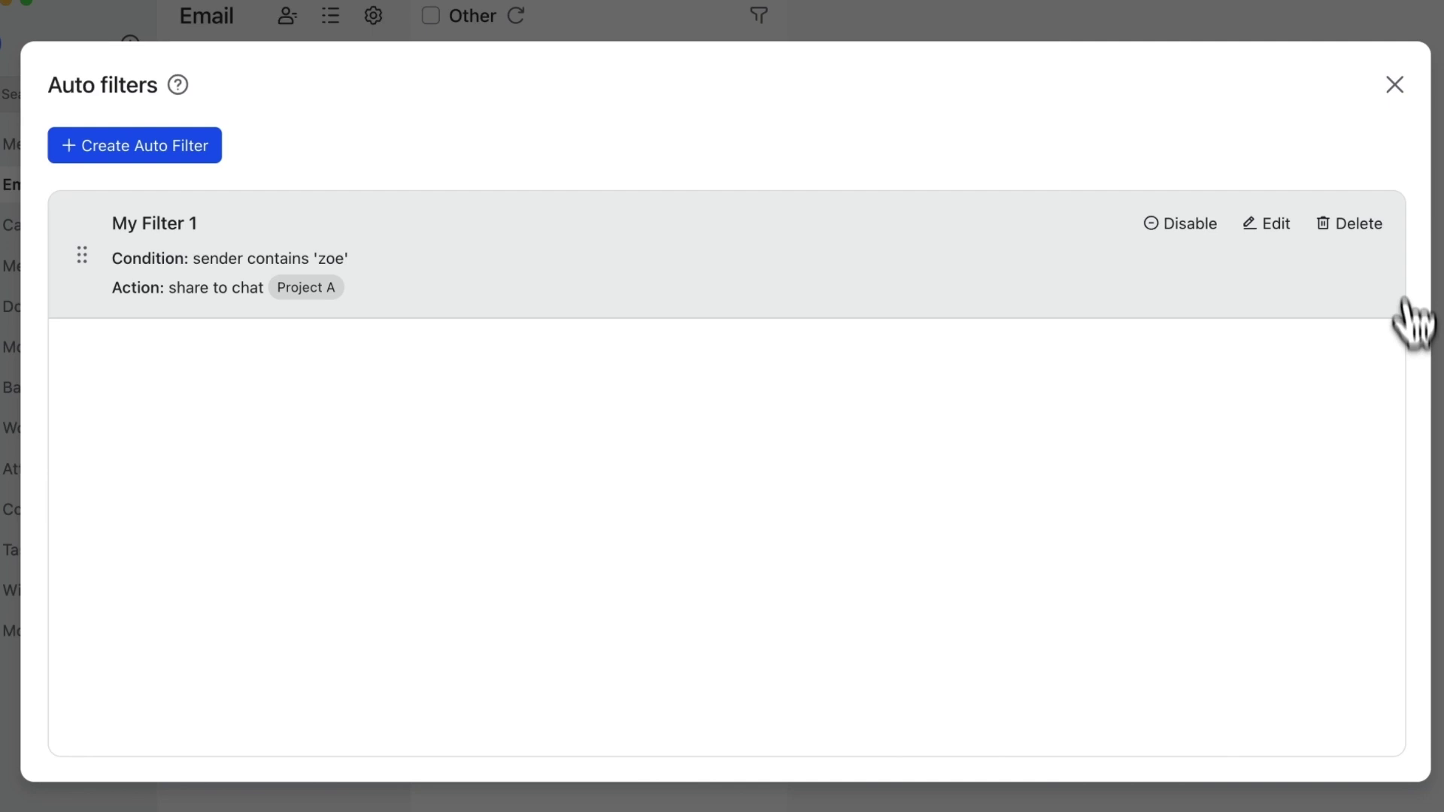
- Mark Immediate Action Required! and the other scam emails in Priority as spam
{"action": "left_click", "coordinate": [1392, 91]}
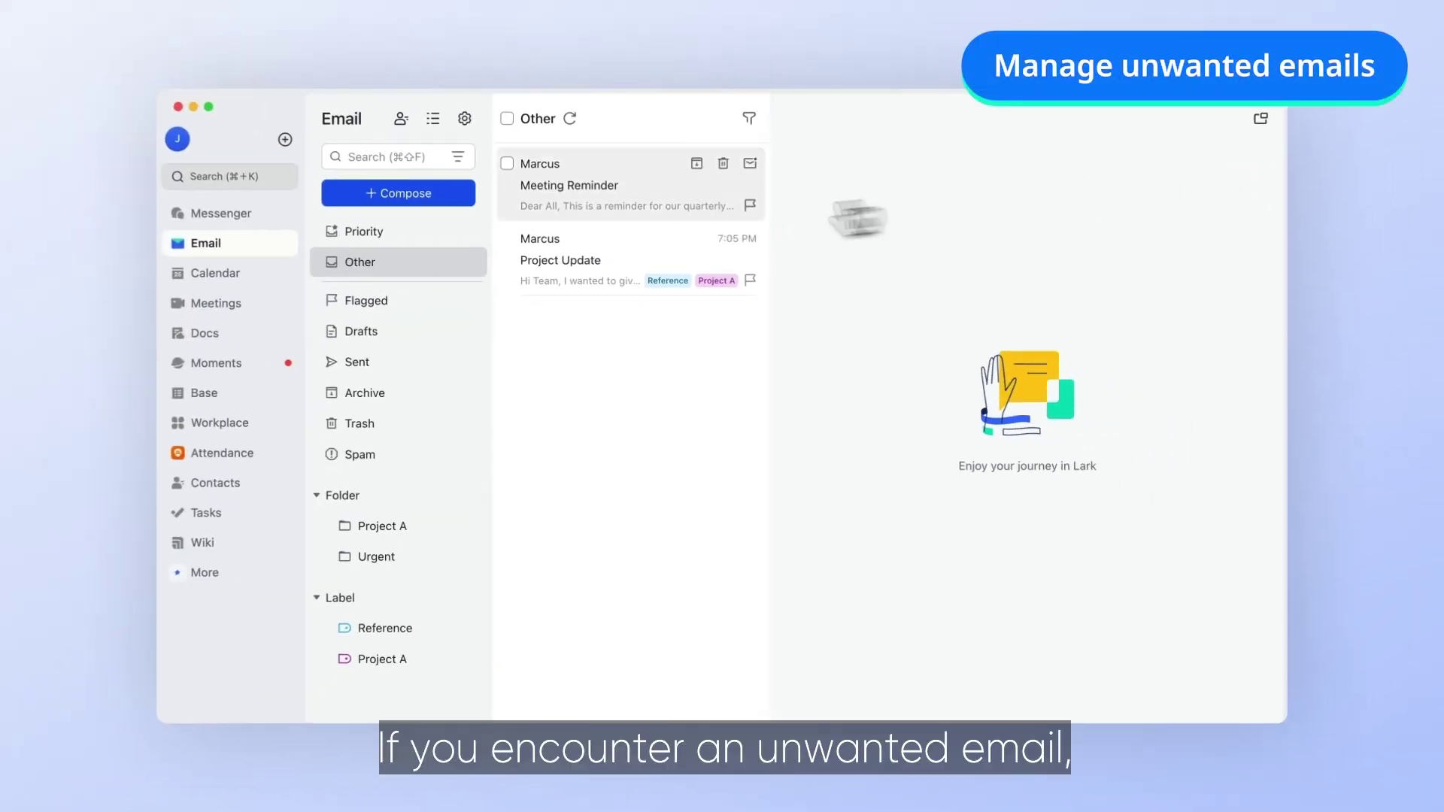
{"action": "left_click", "coordinate": [412, 235]}
{"action": "left_click", "coordinate": [569, 195]}
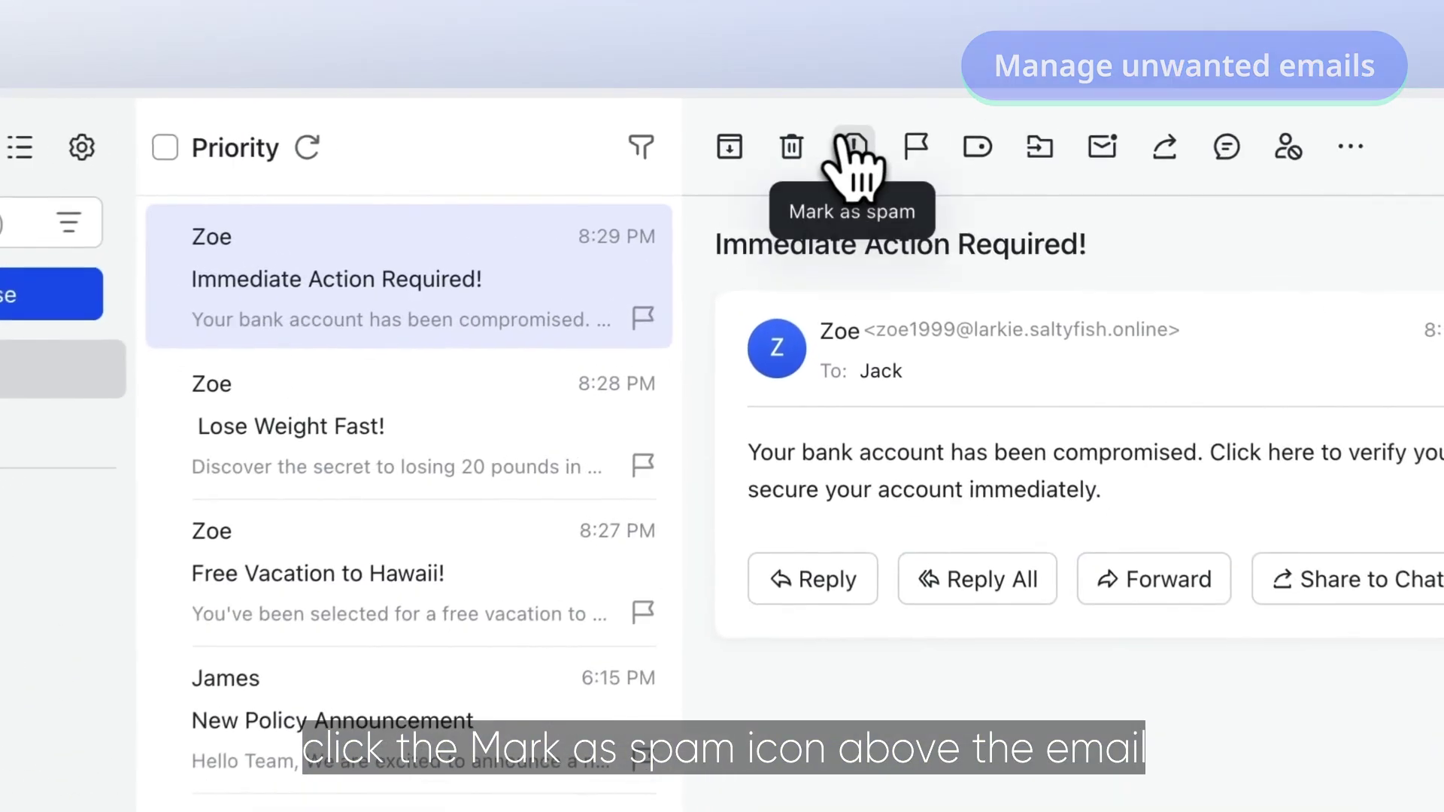
{"action": "left_click", "coordinate": [851, 147]}
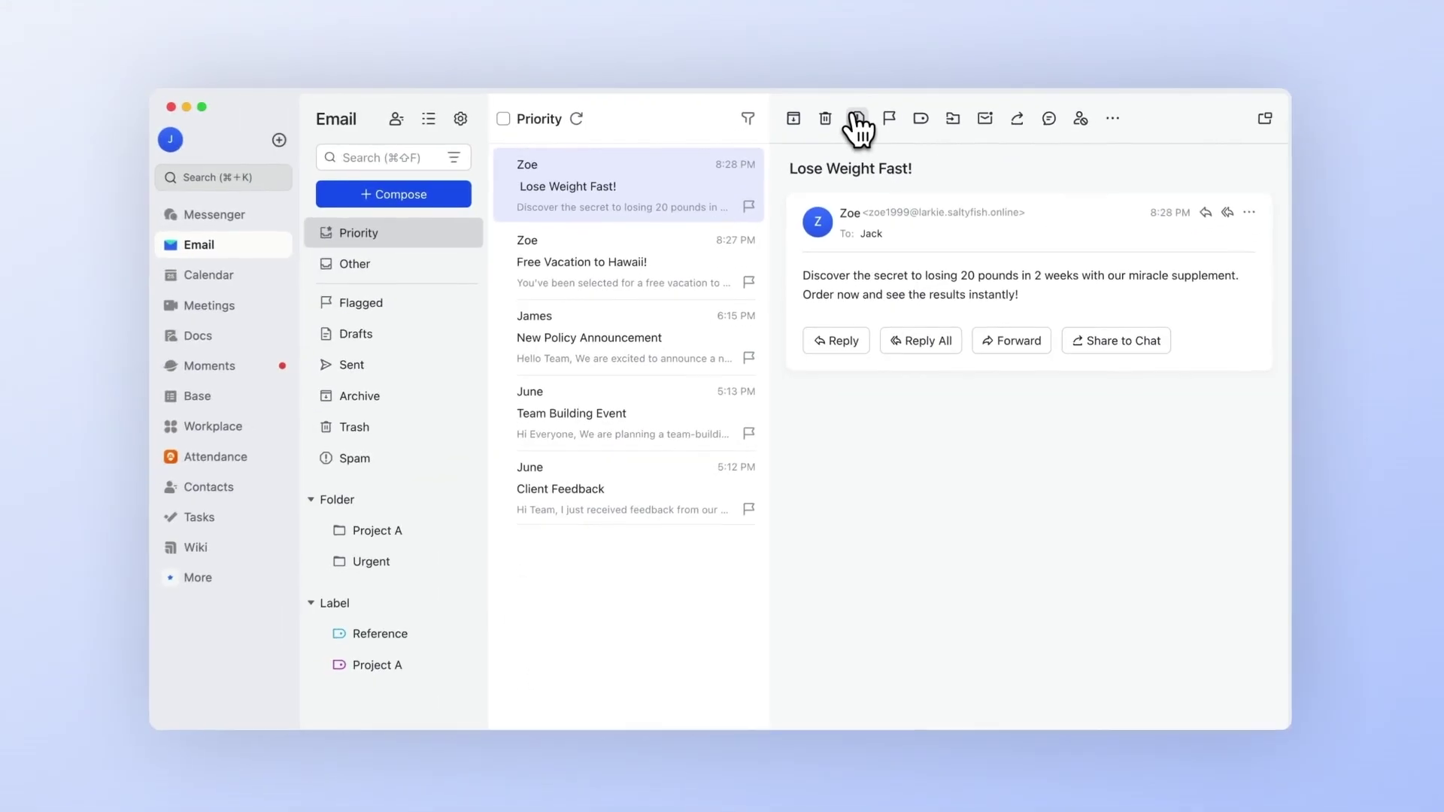
{"action": "left_click", "coordinate": [857, 118]}
{"action": "left_click", "coordinate": [568, 410]}
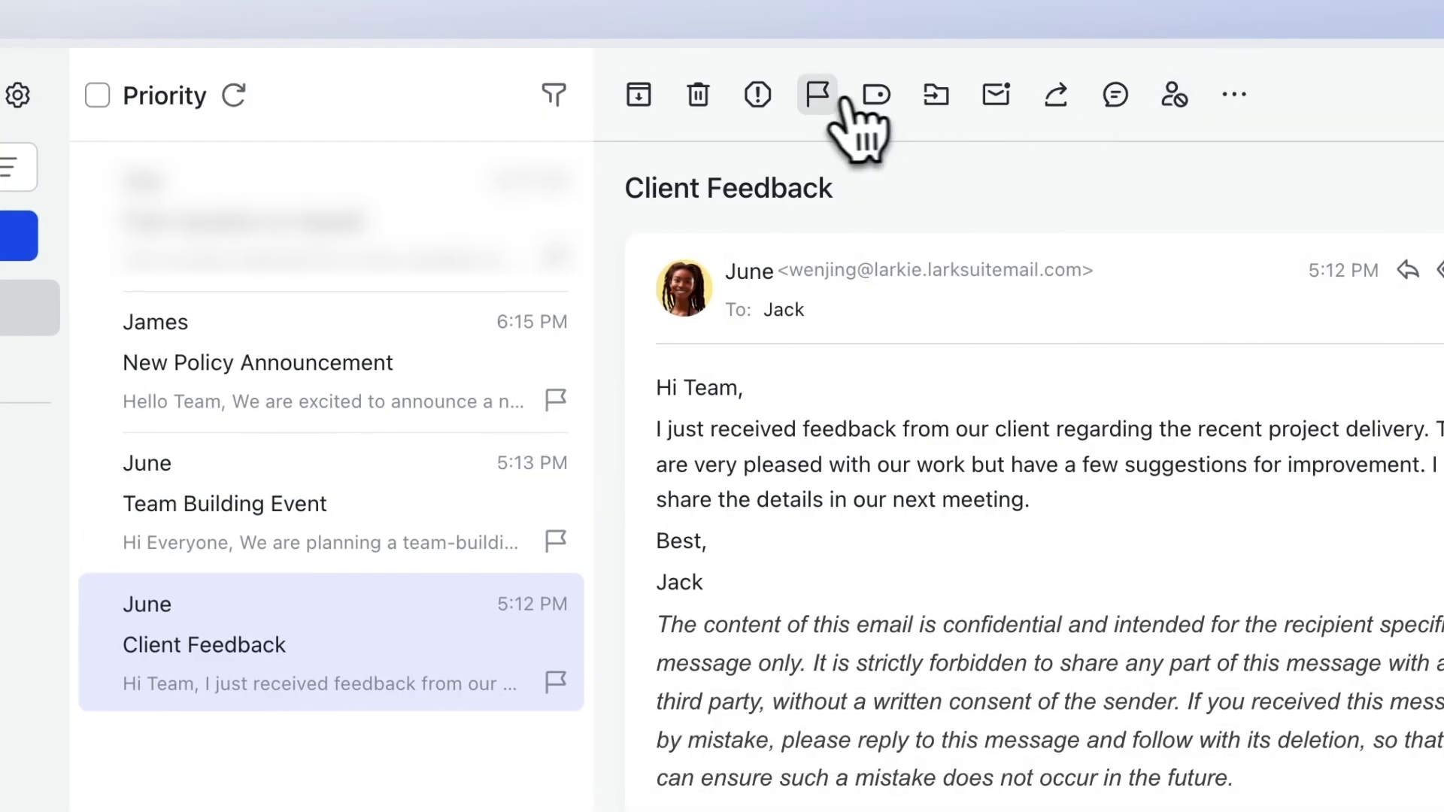
- Flag June's Client Feedback email, then archive it
{"action": "left_click", "coordinate": [817, 94]}
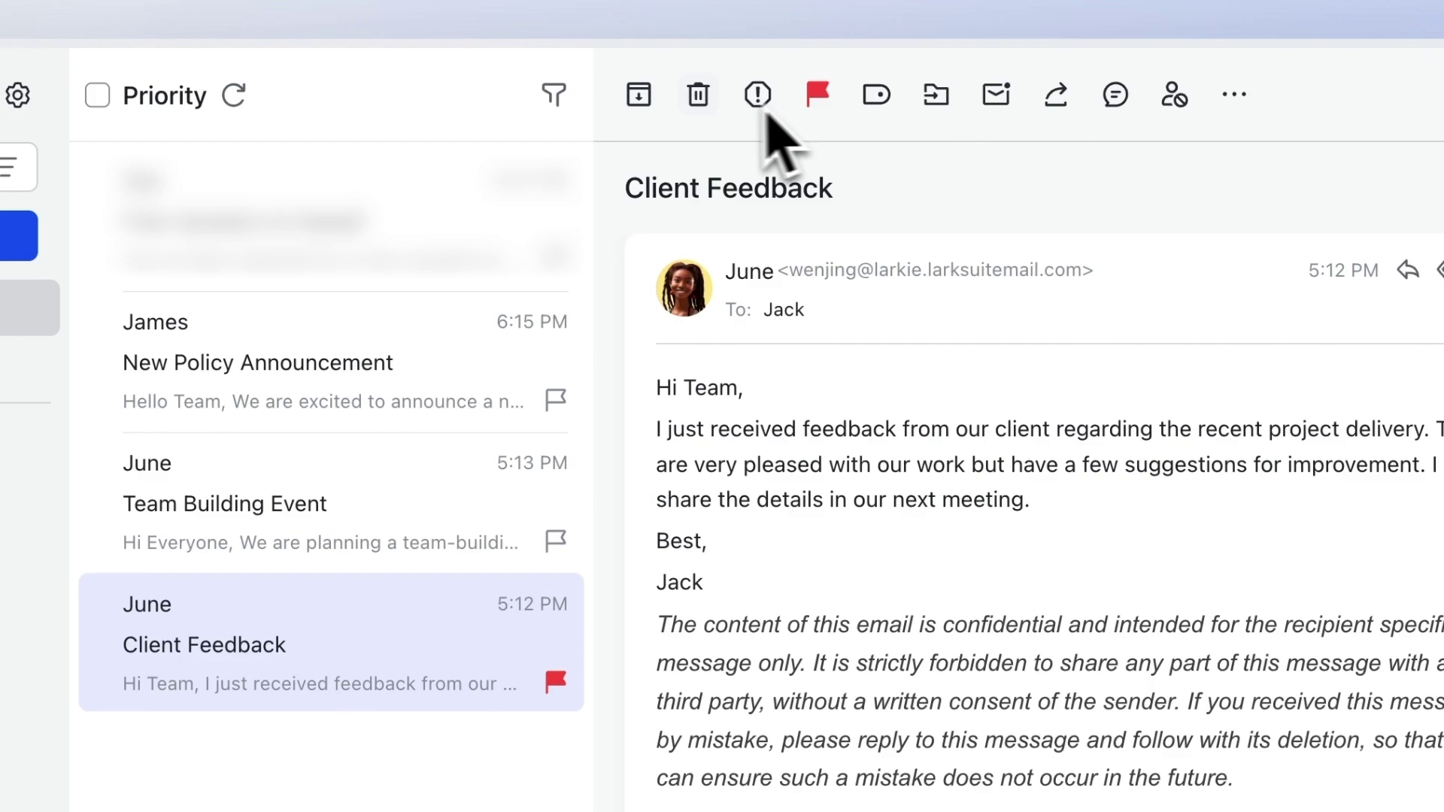
{"action": "left_click", "coordinate": [638, 94]}
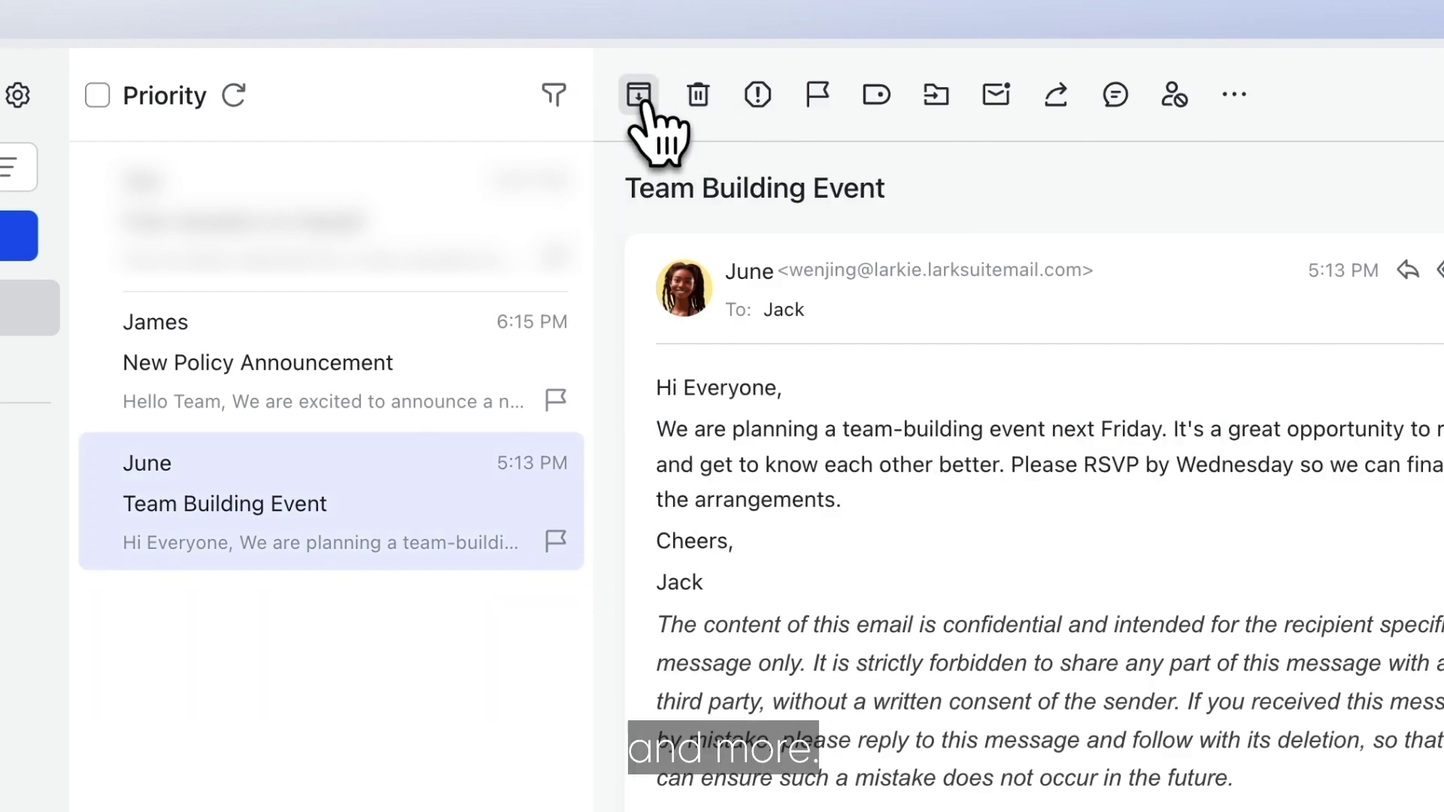